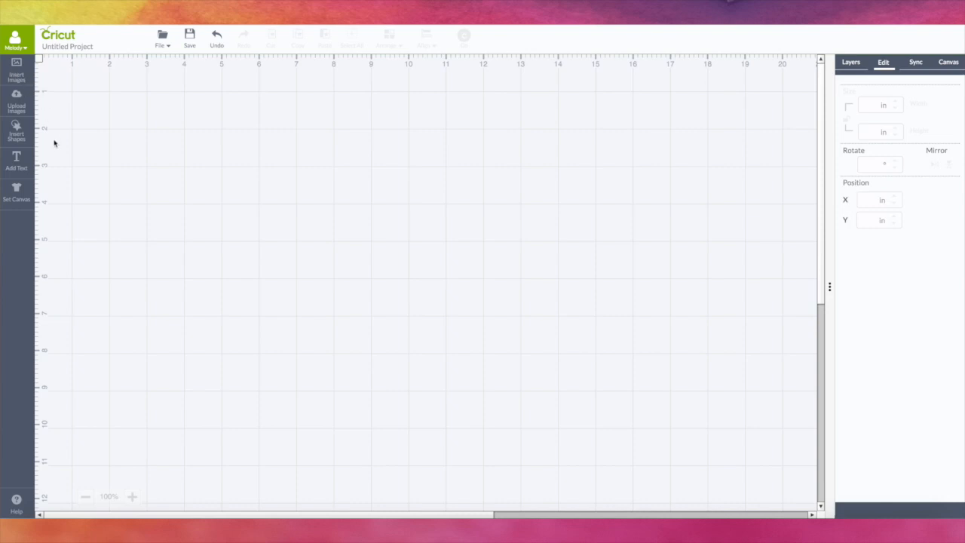
Insert a square, unlock its proportions, and set it to 8.5 in wide by 5.5 in high.
left_click(15, 131)
left_click(161, 130)
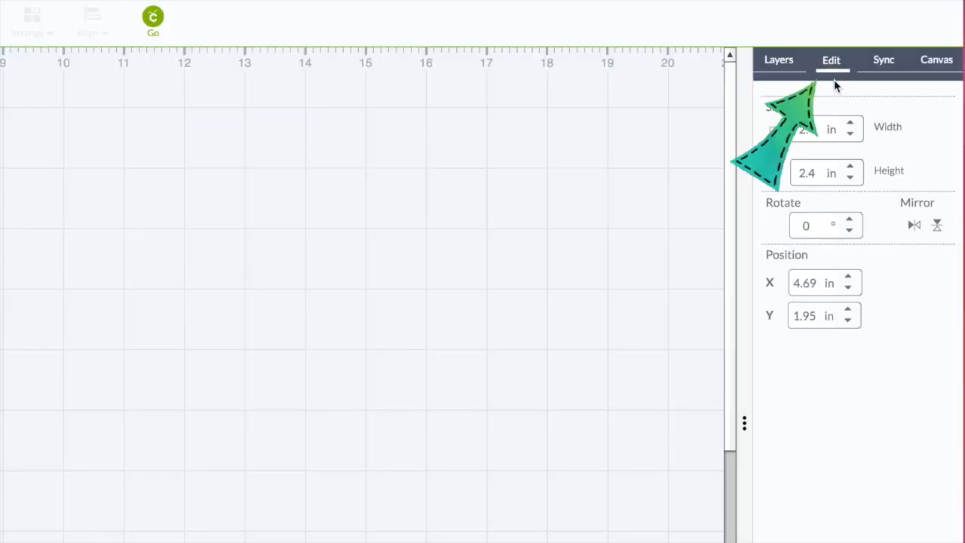
left_click(769, 152)
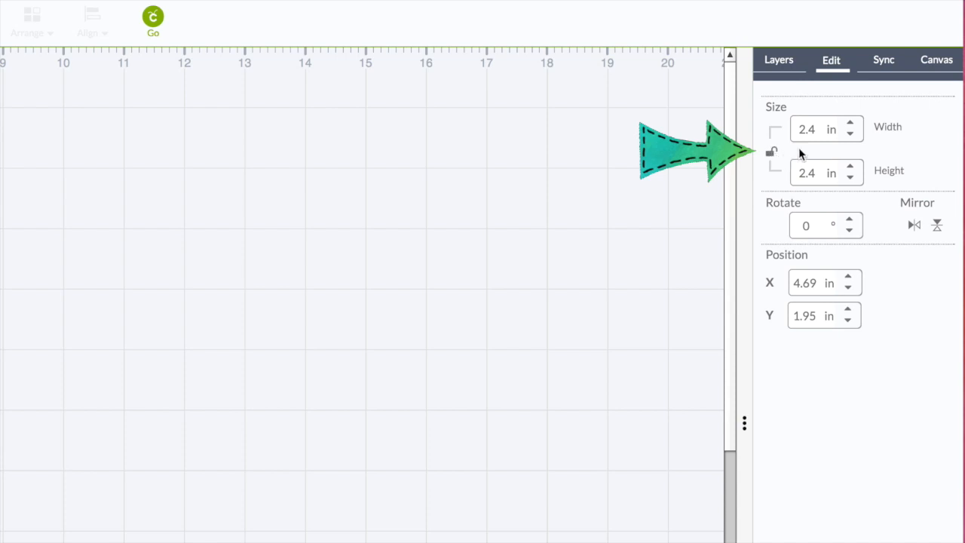
left_click_drag(819, 129, 760, 130)
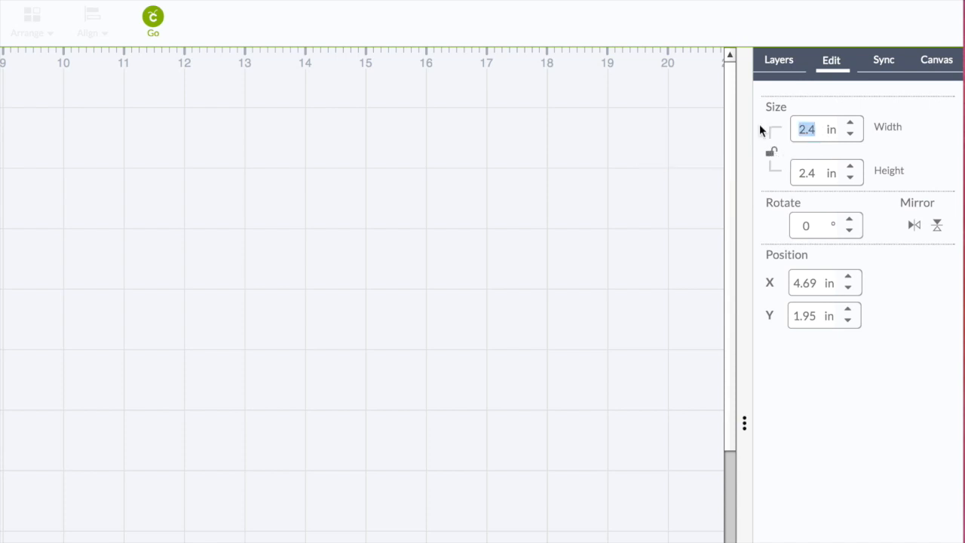
type("8.5")
key("Tab")
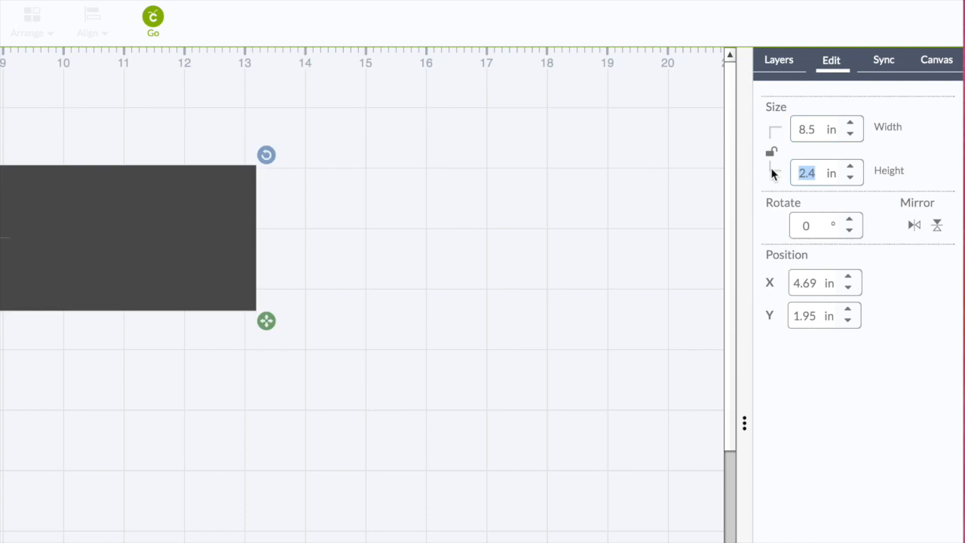
type("5.5")
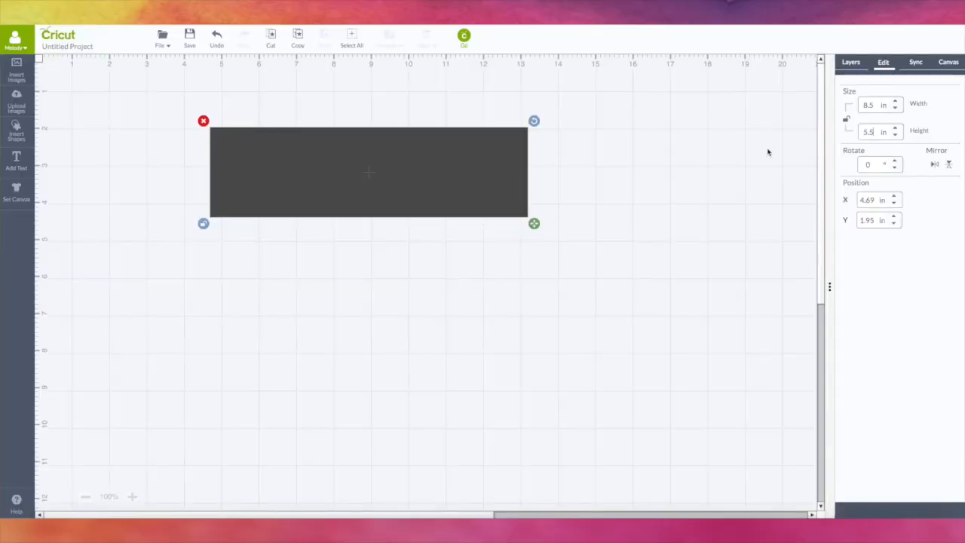
key("Return")
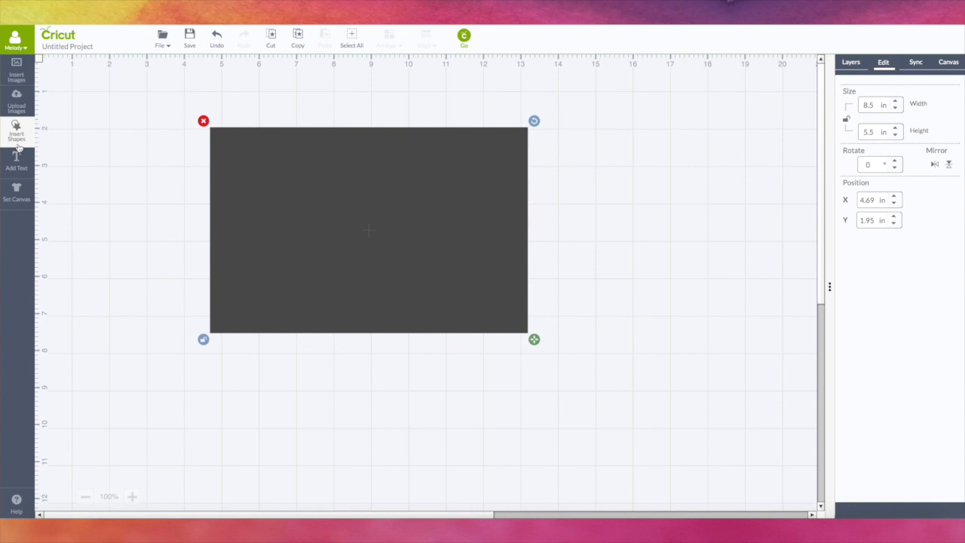
Add a score line down the middle of the rectangle and stretch it to nearly the rectangle's full height, about 5.5 in.
left_click(16, 136)
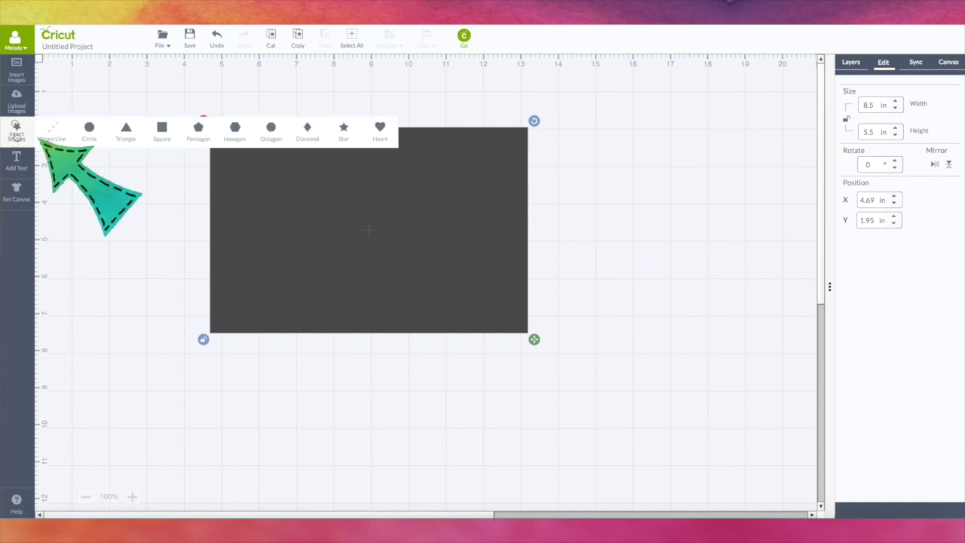
left_click(53, 132)
left_click_drag(297, 294, 369, 153)
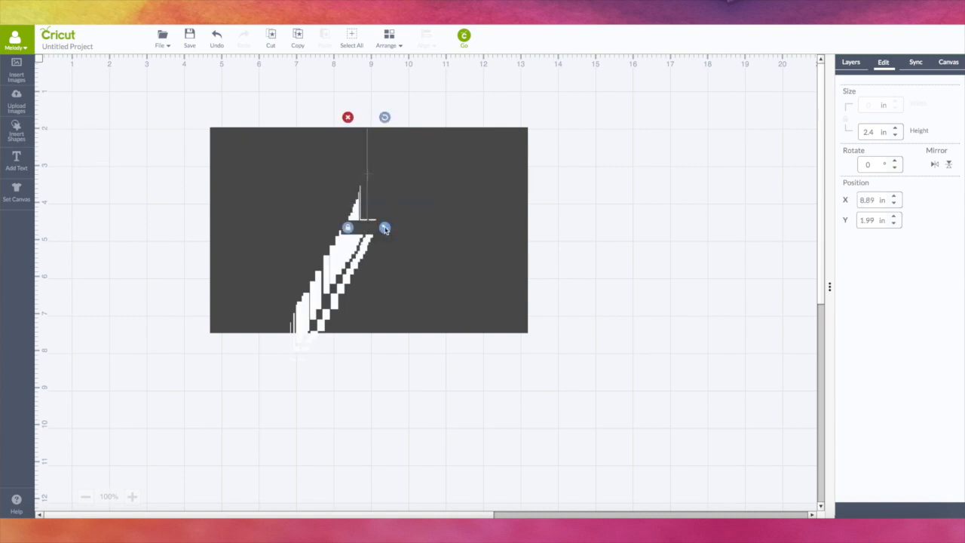
left_click_drag(385, 227, 393, 351)
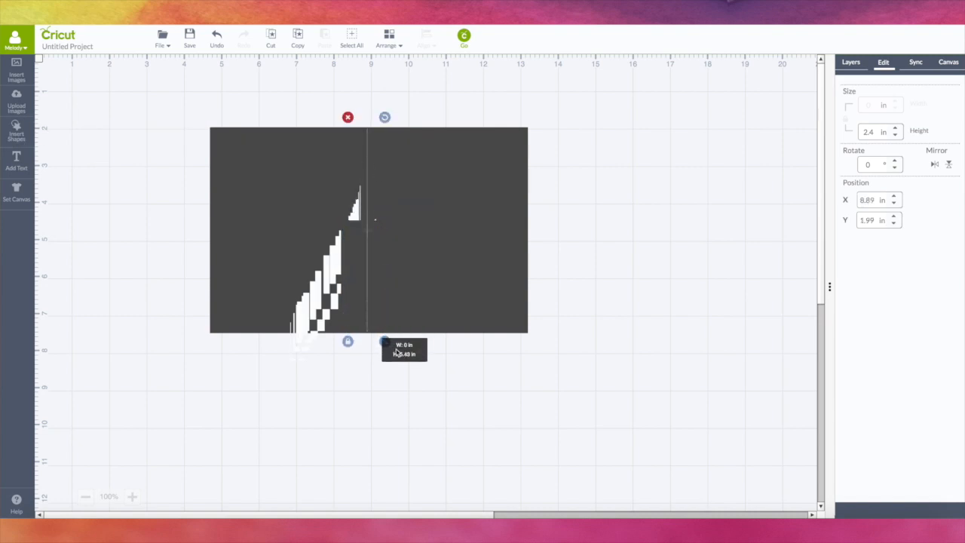
left_click(557, 255)
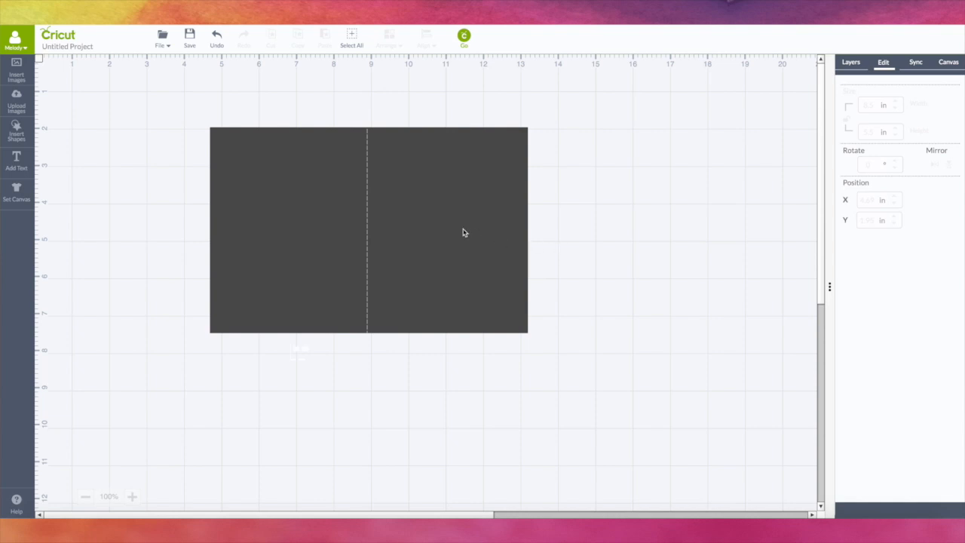
Select the rectangle and score line together and align them with Center.
left_click_drag(199, 120, 548, 365)
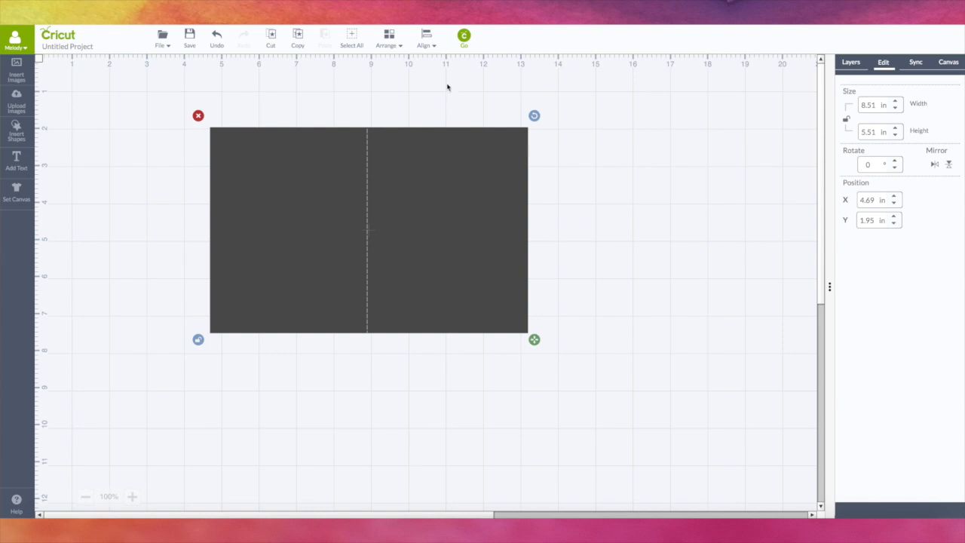
left_click(427, 37)
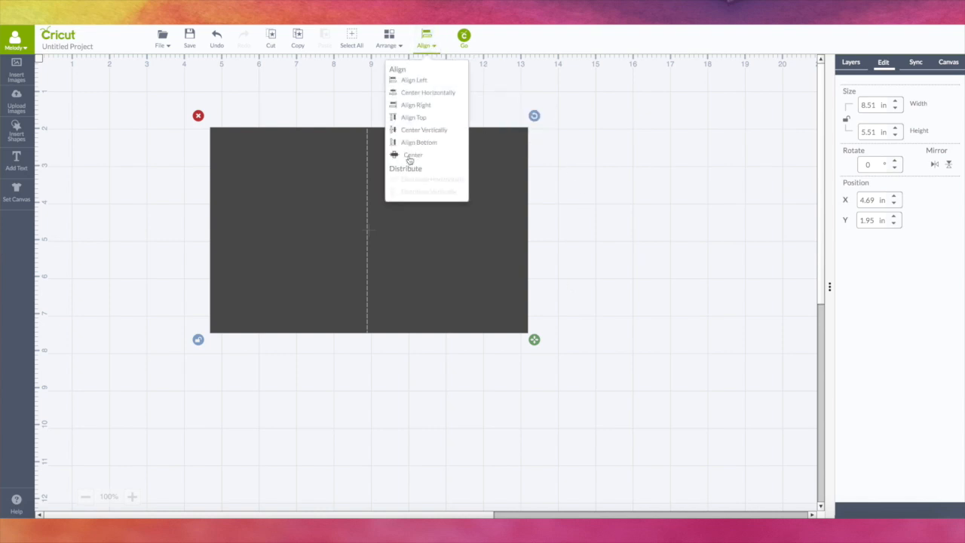
left_click(410, 155)
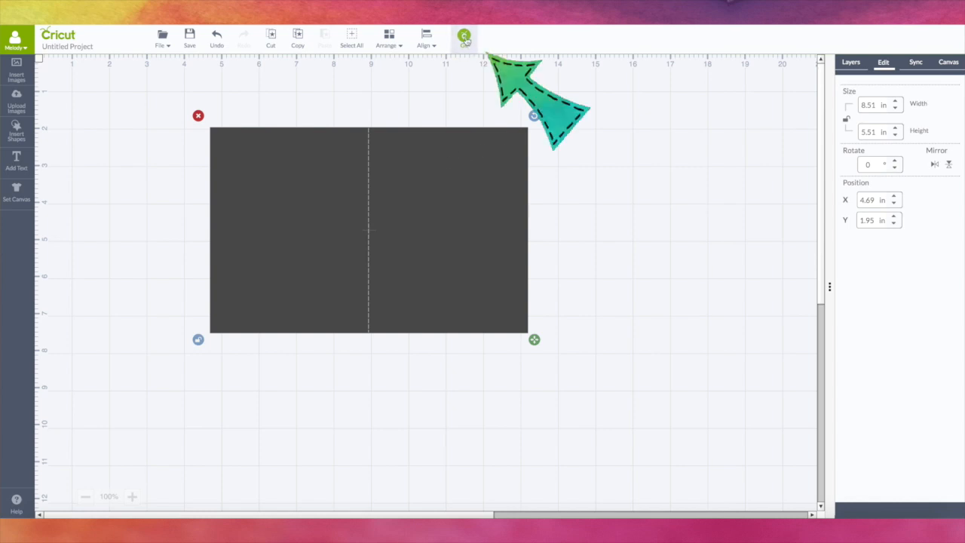
Preview both cutting mats to examine how the rectangle and score line are distributed, and return to the canvas.
left_click(464, 37)
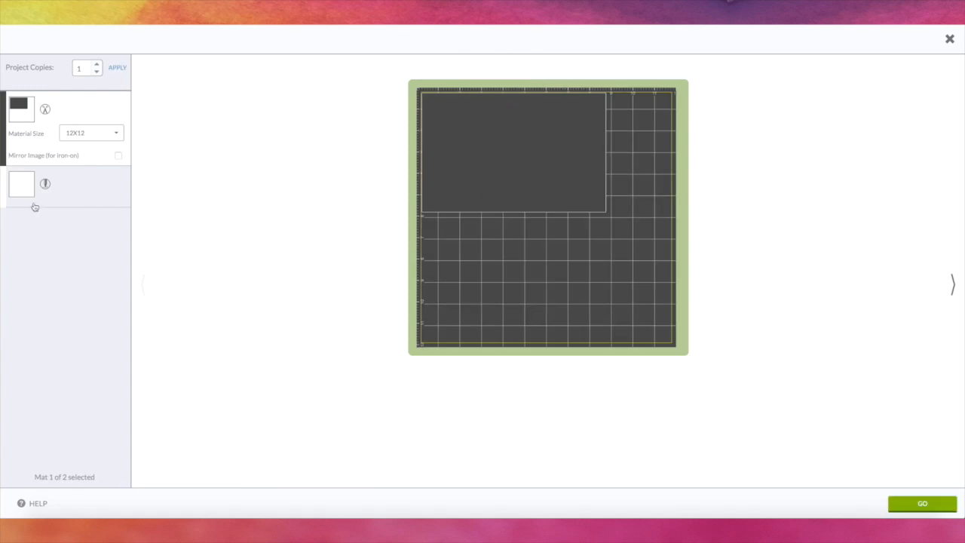
left_click(90, 195)
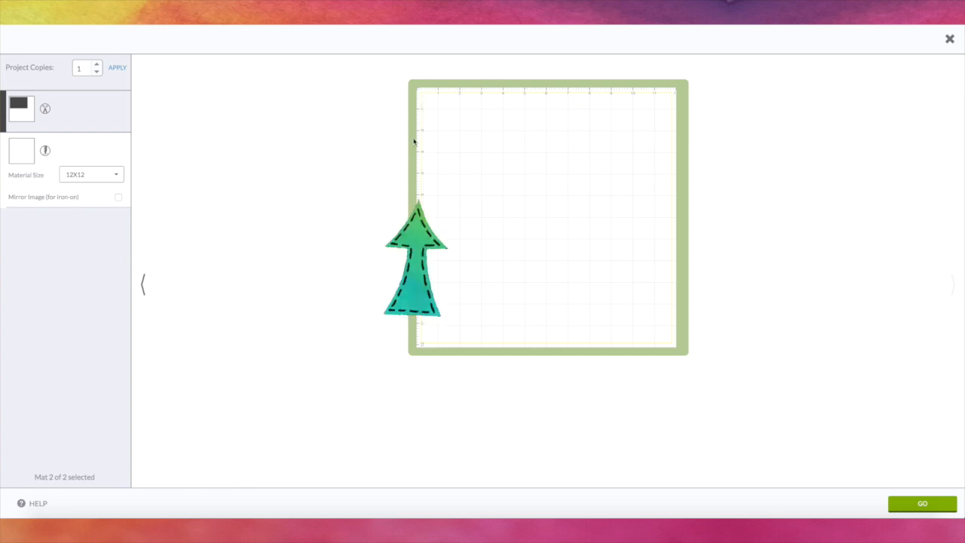
left_click(76, 125)
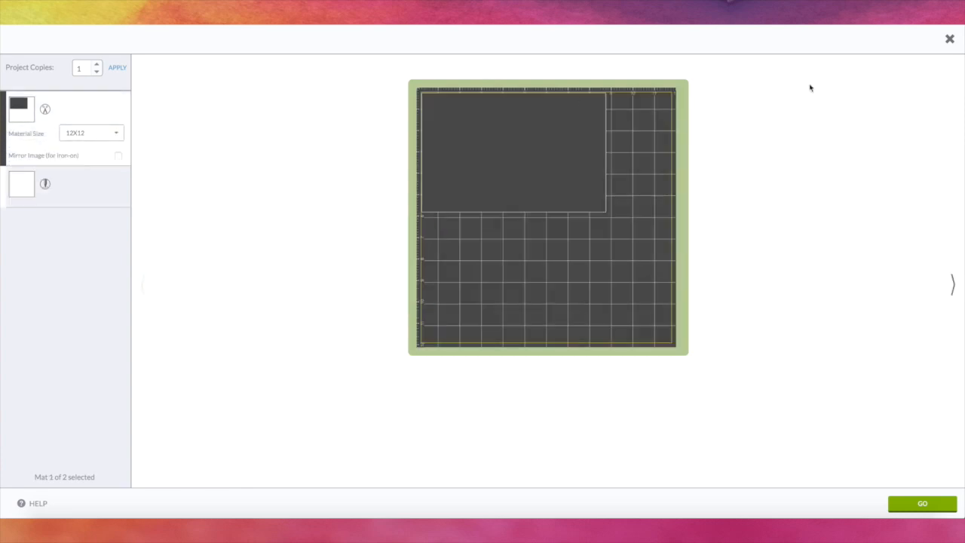
left_click(949, 41)
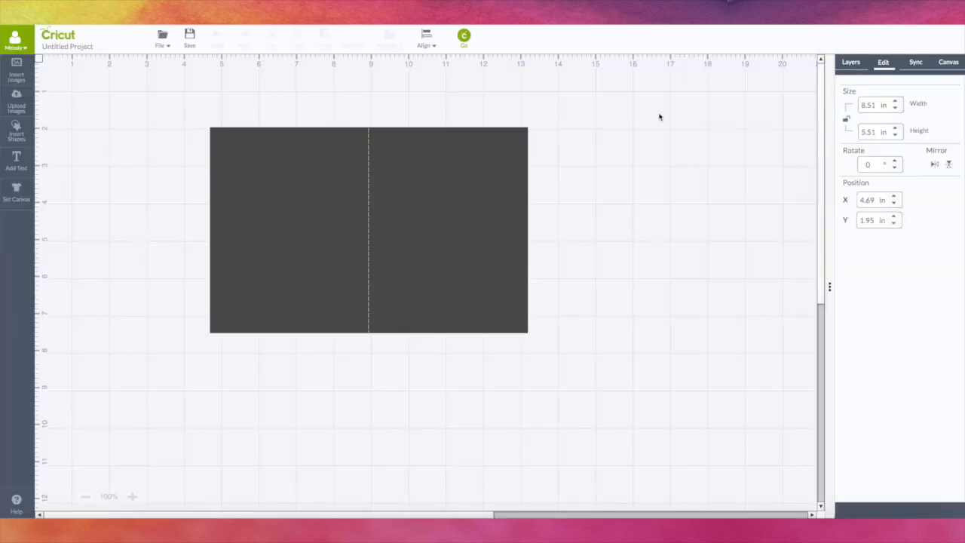
Select the rectangle and score line and attach them to each other.
left_click_drag(198, 114, 605, 395)
left_click(850, 62)
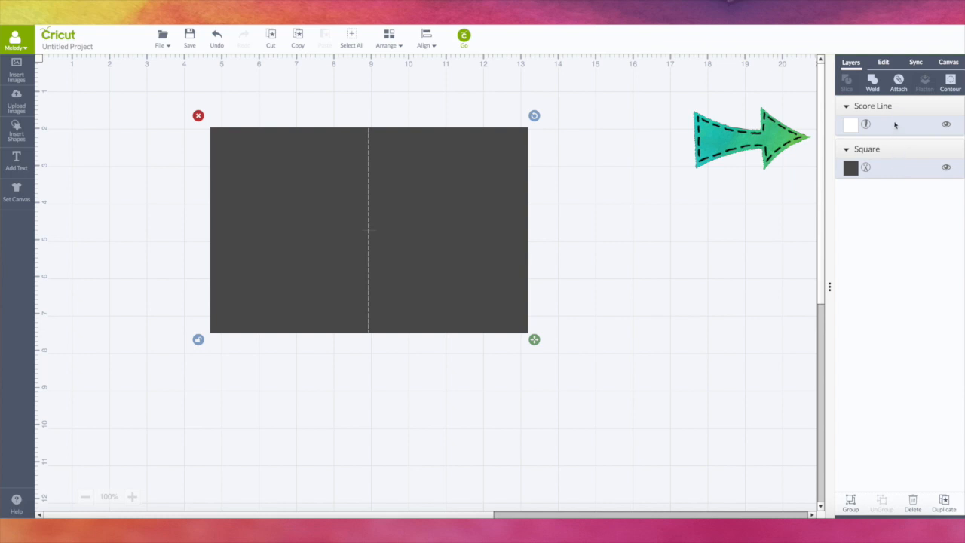
left_click(901, 84)
Recolor the card base's cut layer dark raspberry pink (#aa1e58).
left_click(492, 179)
left_click(850, 144)
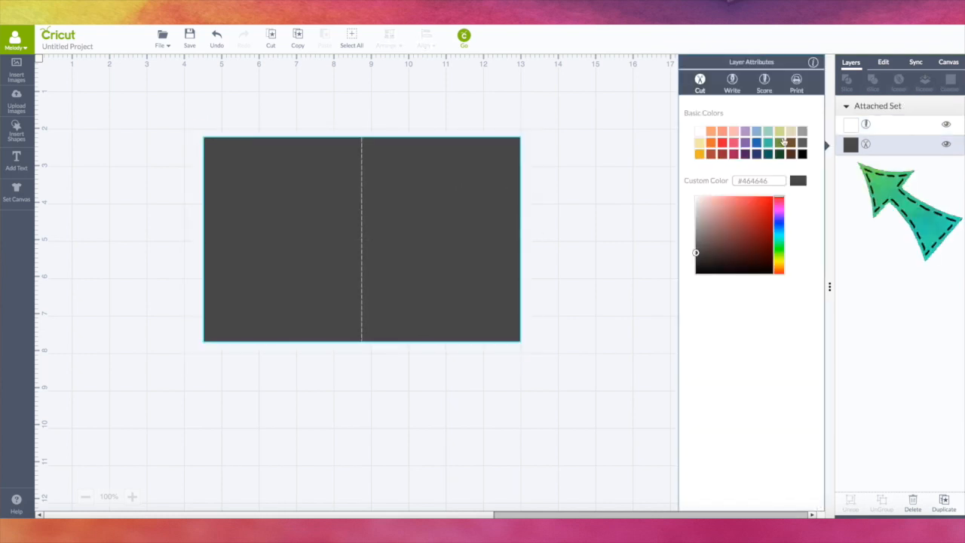
left_click(734, 154)
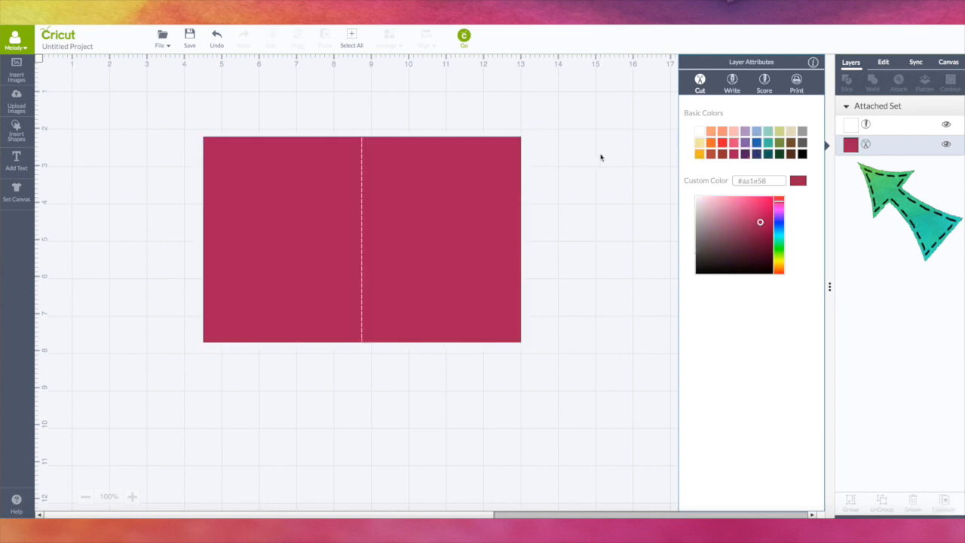
left_click(589, 161)
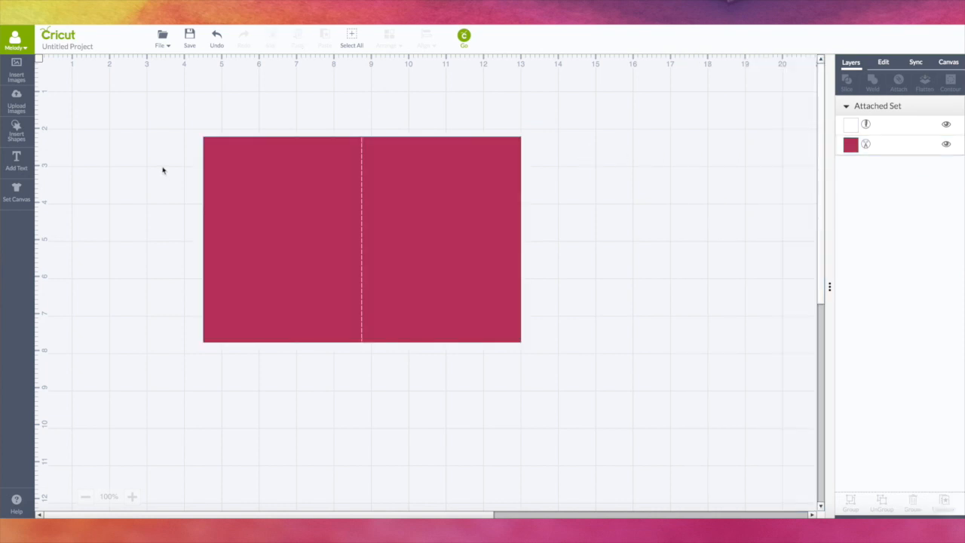
Insert a second square with unlocked proportions and size it to fill the card's left half, leaving a narrow border.
left_click(15, 129)
left_click(162, 130)
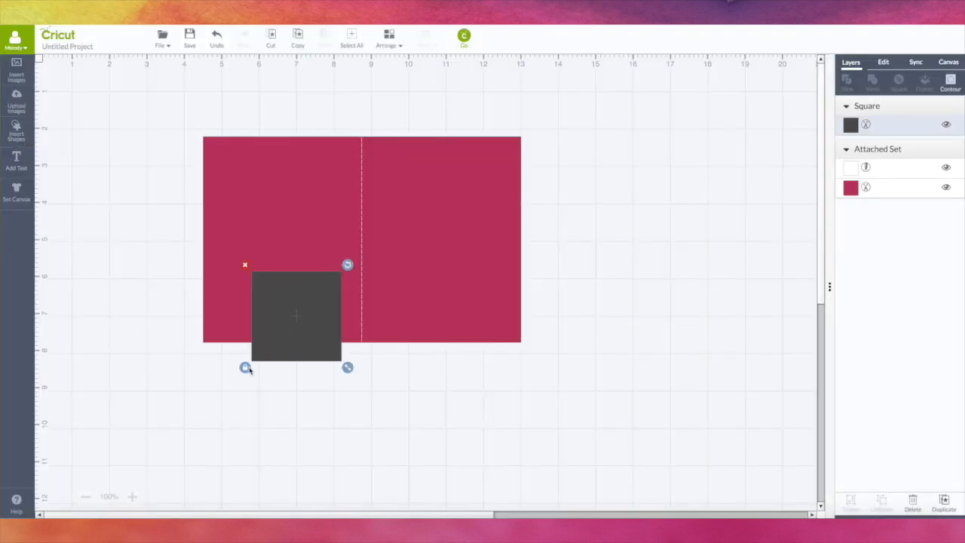
left_click_drag(324, 304, 280, 176)
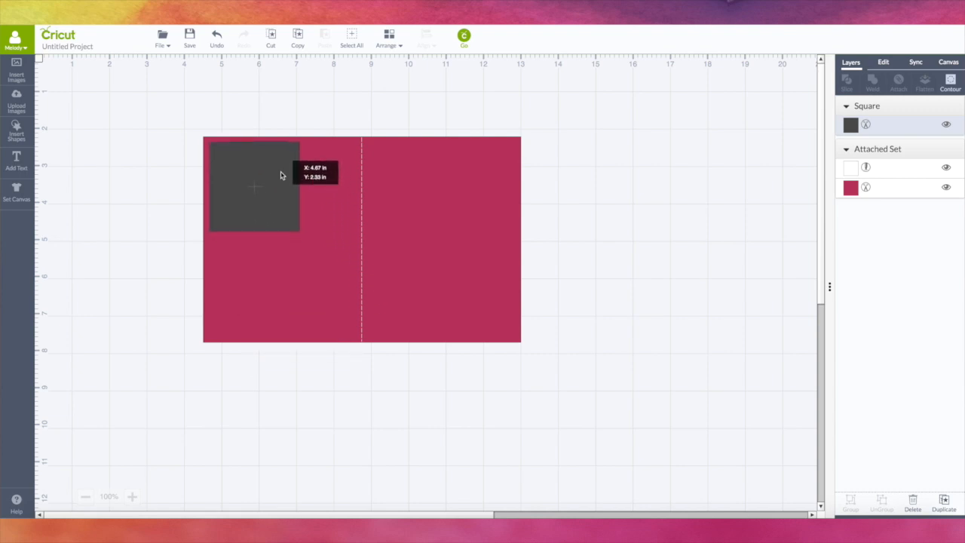
left_click_drag(303, 239, 363, 347)
left_click(334, 377)
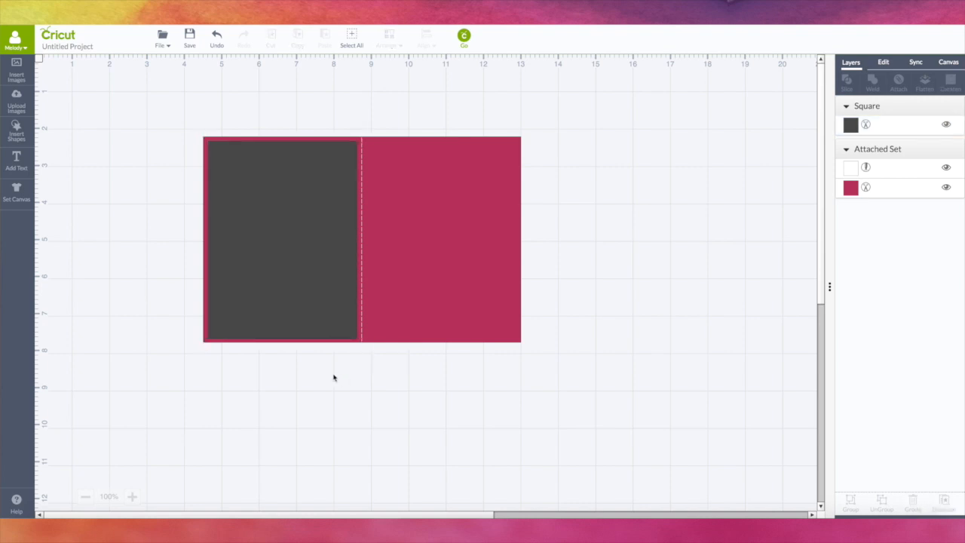
Recolor the left-half panel bright pink, trying several shades.
left_click(271, 309)
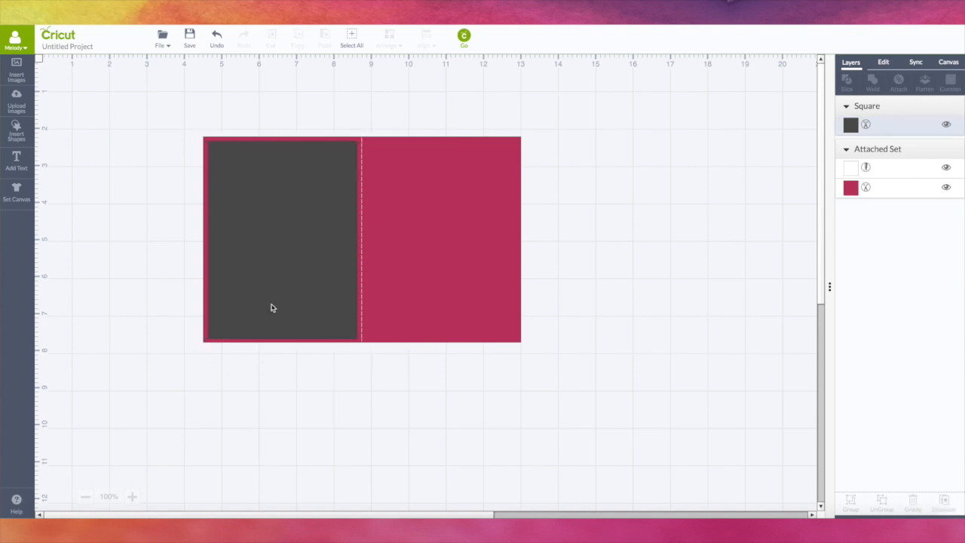
left_click(850, 127)
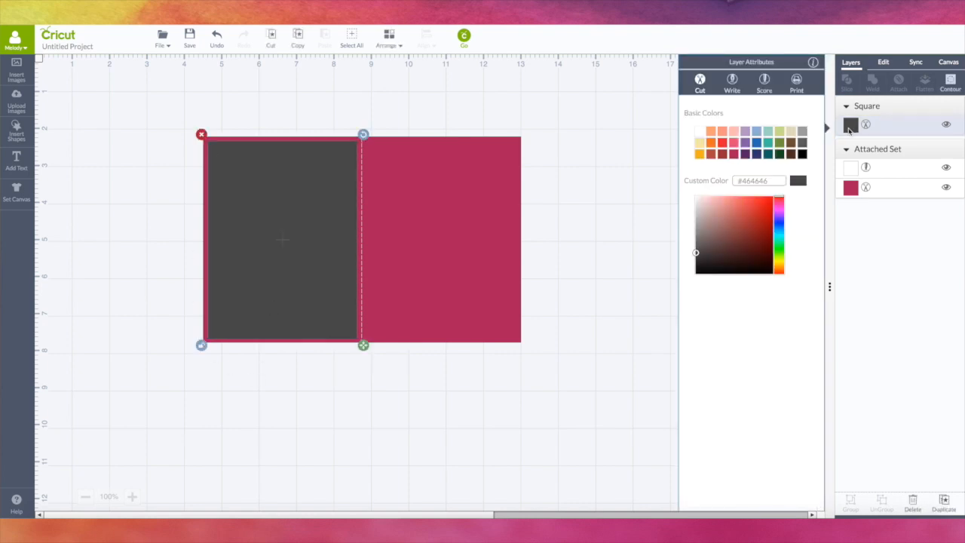
left_click(733, 143)
left_click(759, 214)
left_click(752, 204)
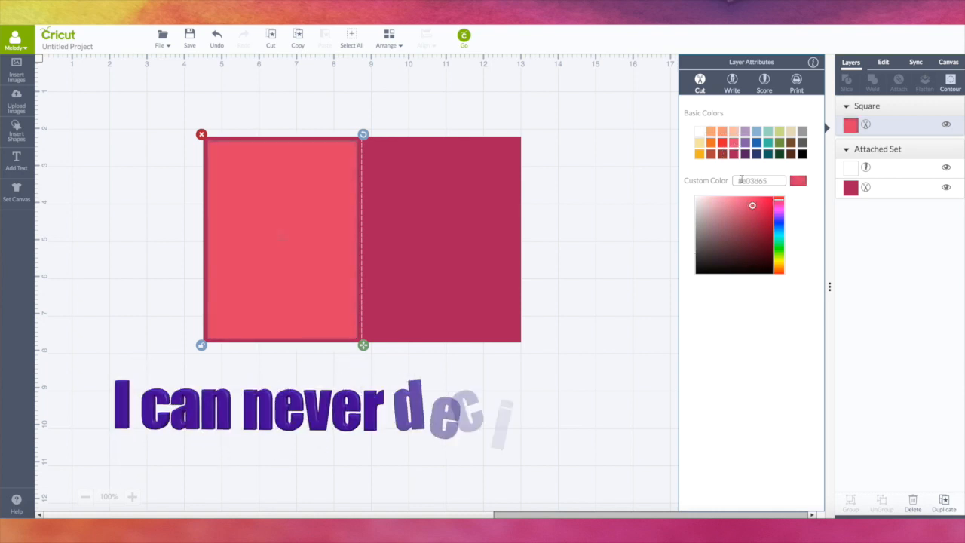
left_click(760, 210)
left_click(597, 161)
Recolor the card base's cut layer pale yellow after trying lighter pink and peach swatches.
left_click(400, 153)
left_click(851, 187)
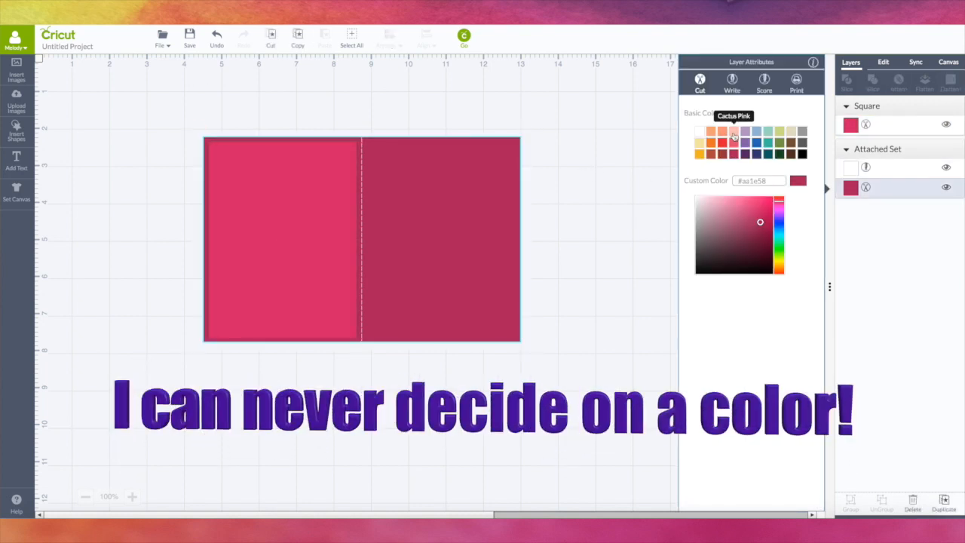
left_click(734, 133)
left_click(722, 136)
left_click(700, 142)
Recolor the left-half panel a yellow slightly deeper than the card base.
left_click(347, 203)
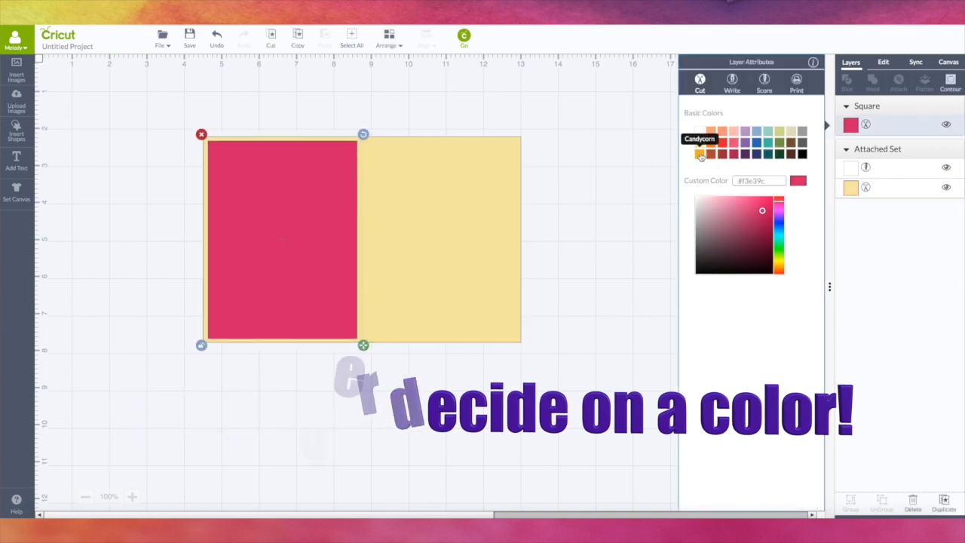
left_click(700, 154)
left_click(700, 142)
left_click(738, 200)
left_click(65, 144)
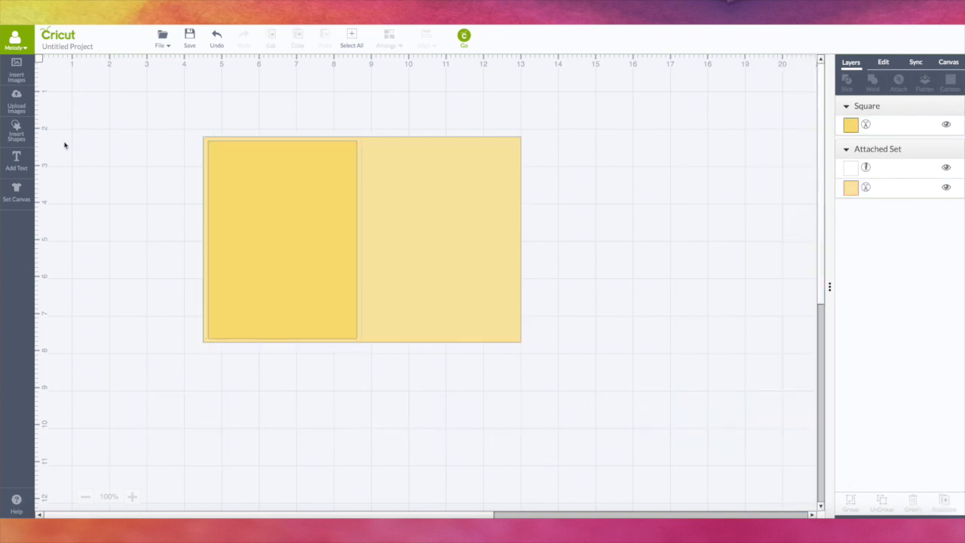
Insert a third square with unlocked proportions and stretch it to fit inside the yellow panel with a narrow border.
left_click(15, 127)
left_click(172, 133)
left_click_drag(264, 283, 224, 160)
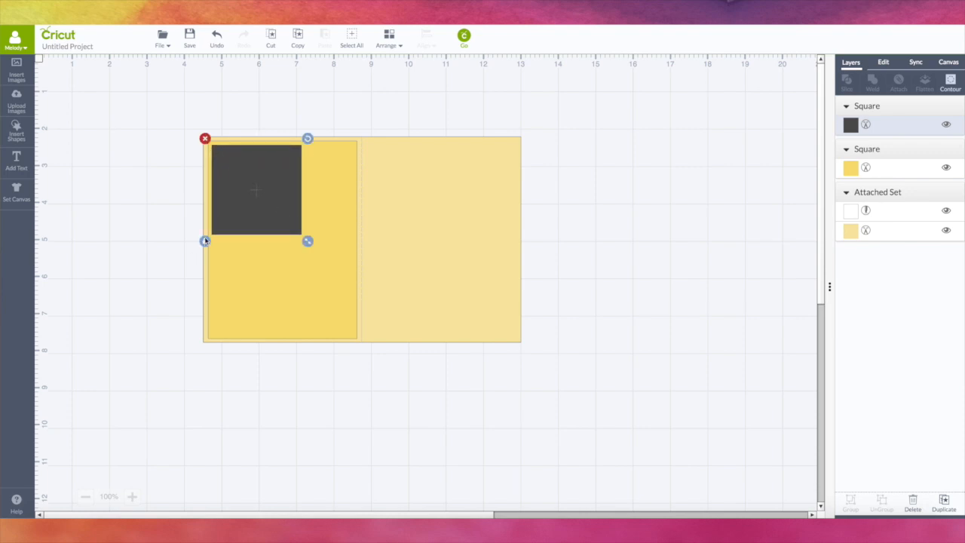
left_click_drag(308, 243, 360, 350)
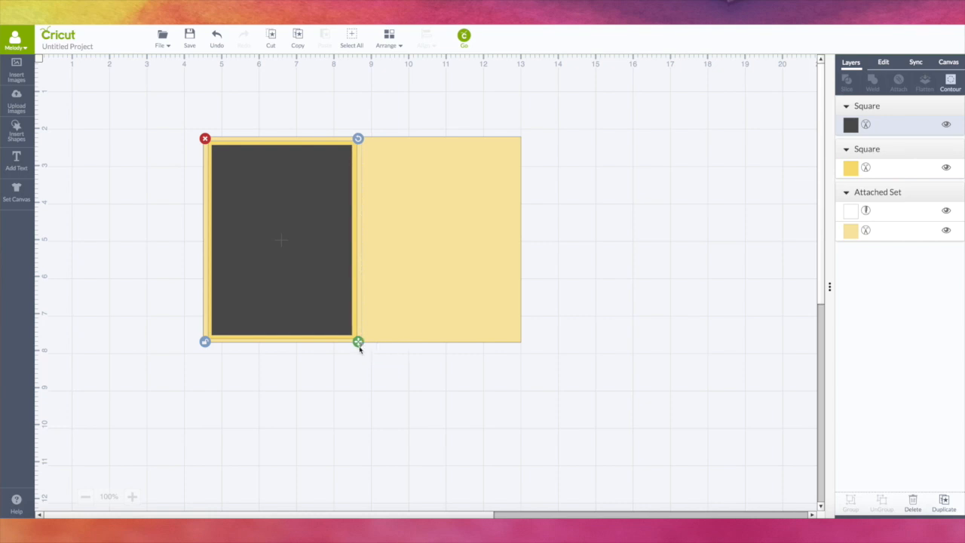
Recolor the innermost panel Candycorn orange and soften it to a lighter golden shade.
left_click(853, 126)
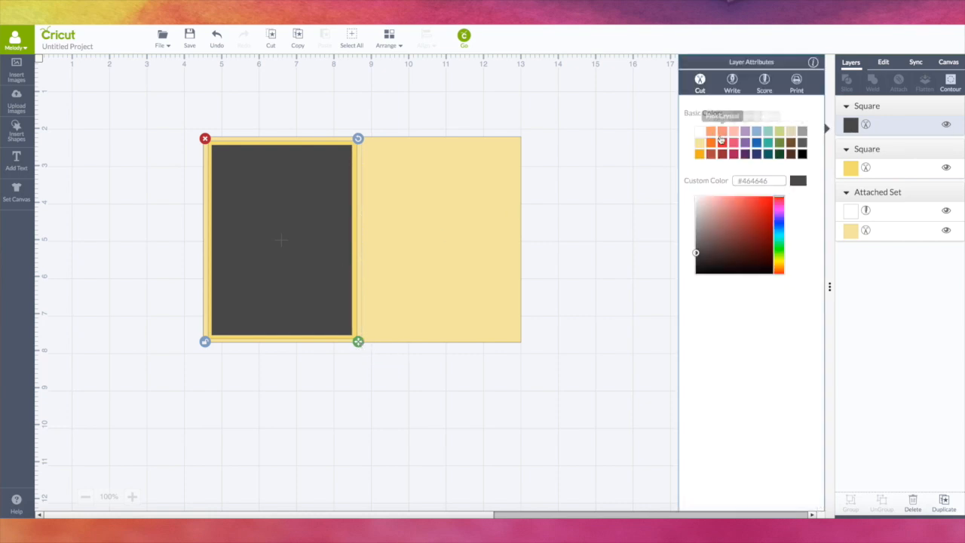
left_click(699, 154)
left_click(715, 198)
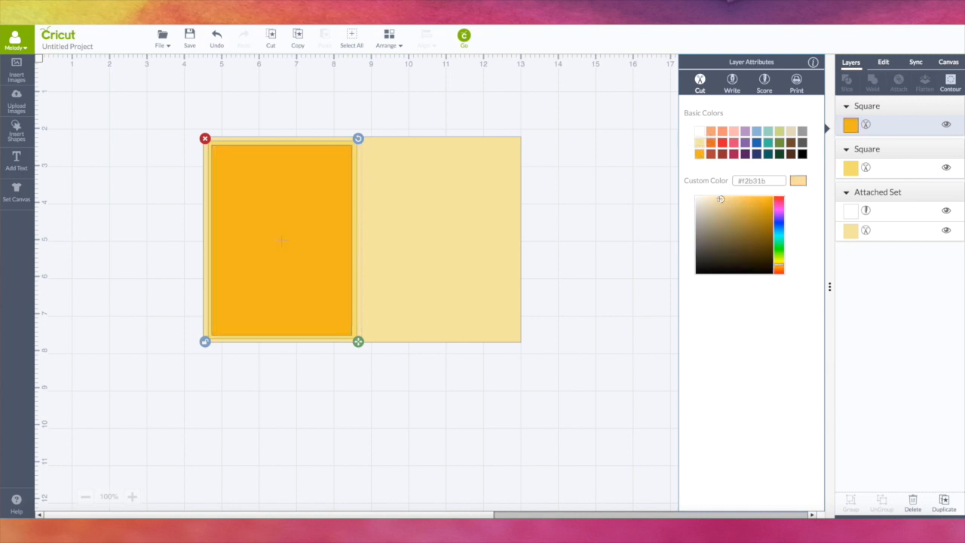
left_click_drag(716, 199, 747, 199)
left_click(578, 178)
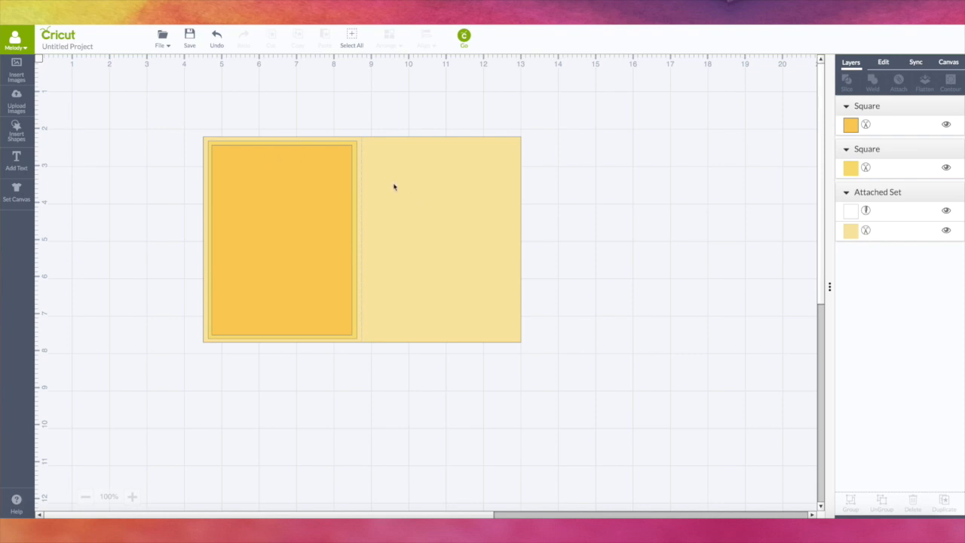
Add a light green strip across the lower part of the orange panel from a stretched square, and delete the trial heart shape.
left_click(16, 130)
left_click(380, 128)
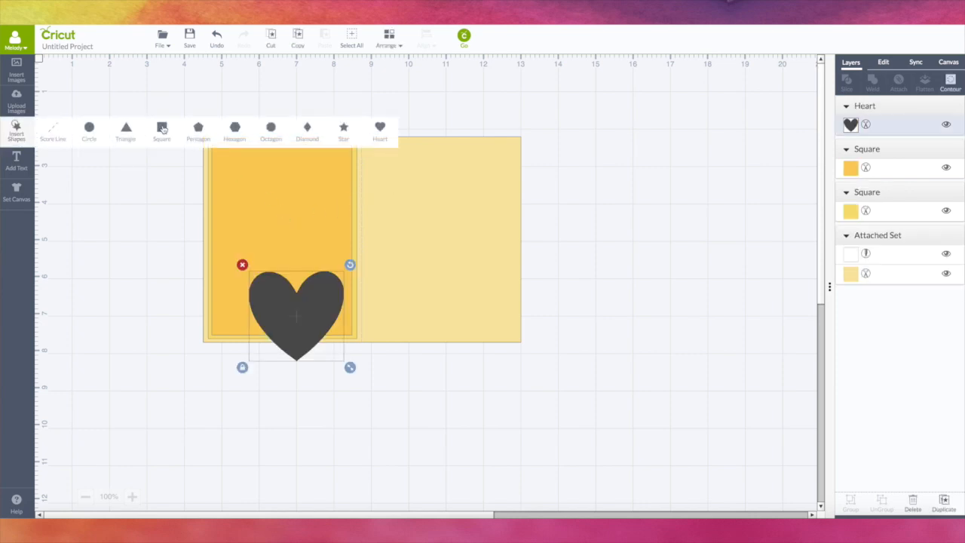
left_click(161, 128)
left_click_drag(309, 322, 414, 299)
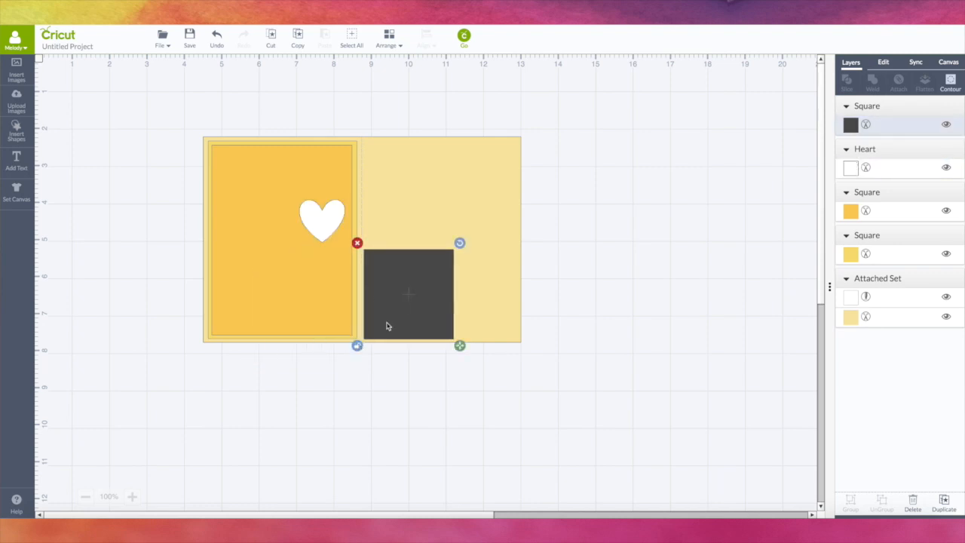
left_click_drag(434, 313, 276, 306)
left_click_drag(304, 340, 358, 279)
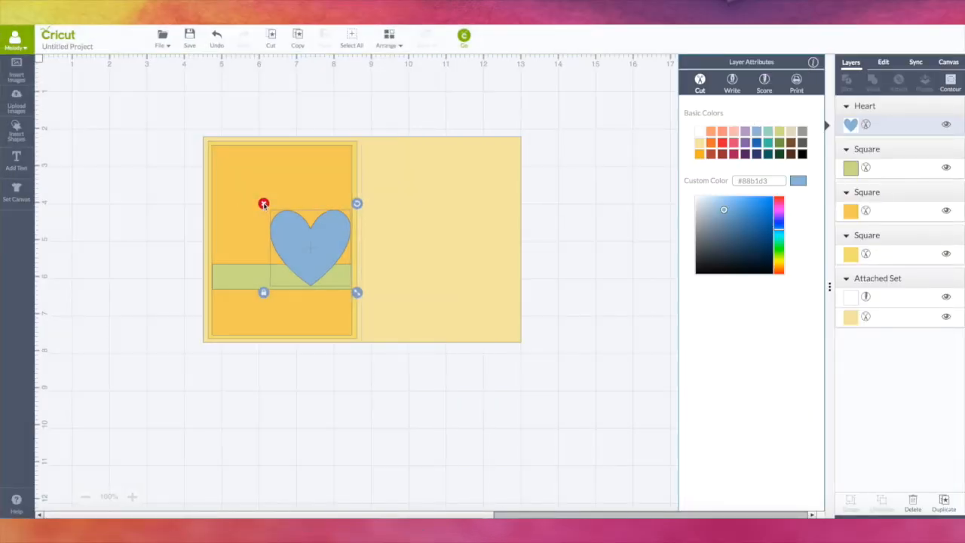
left_click(264, 204)
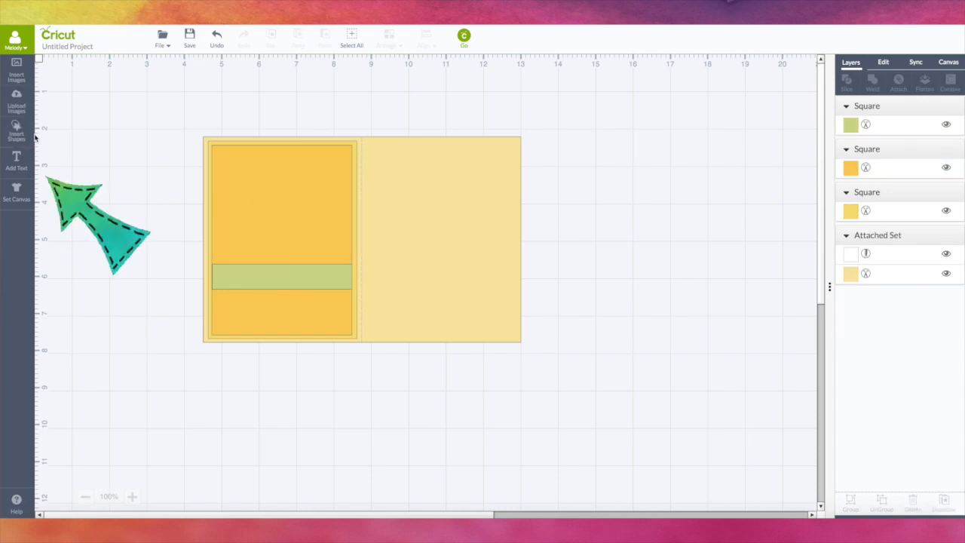
Add the text "Happy Day" with each word on its own line.
left_click(17, 158)
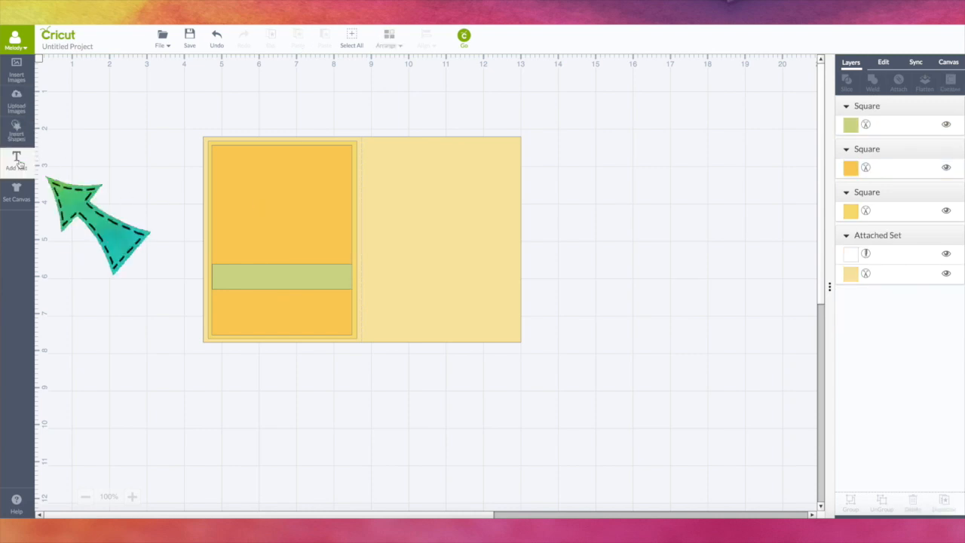
type("Happy D")
key("BackSpace")
key("BackSpace")
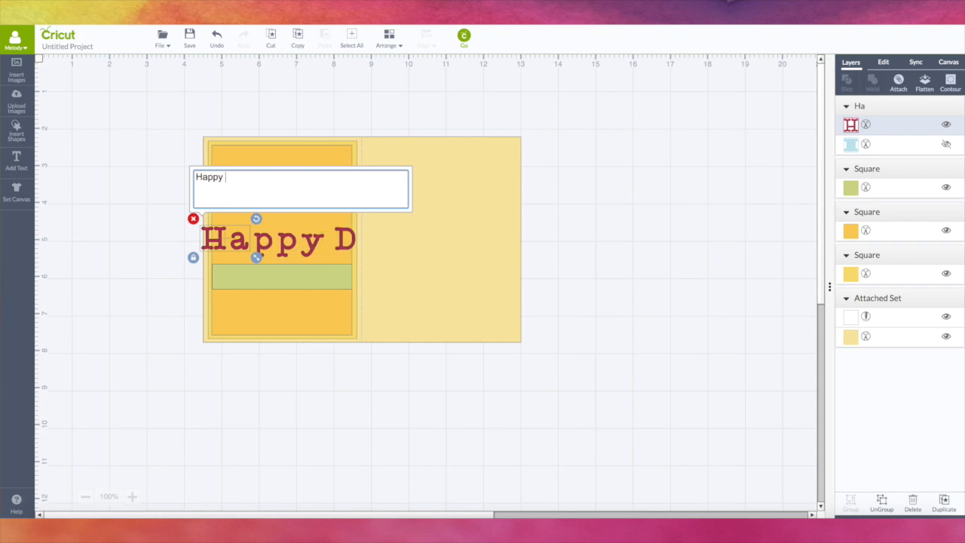
key("Return")
type("Day")
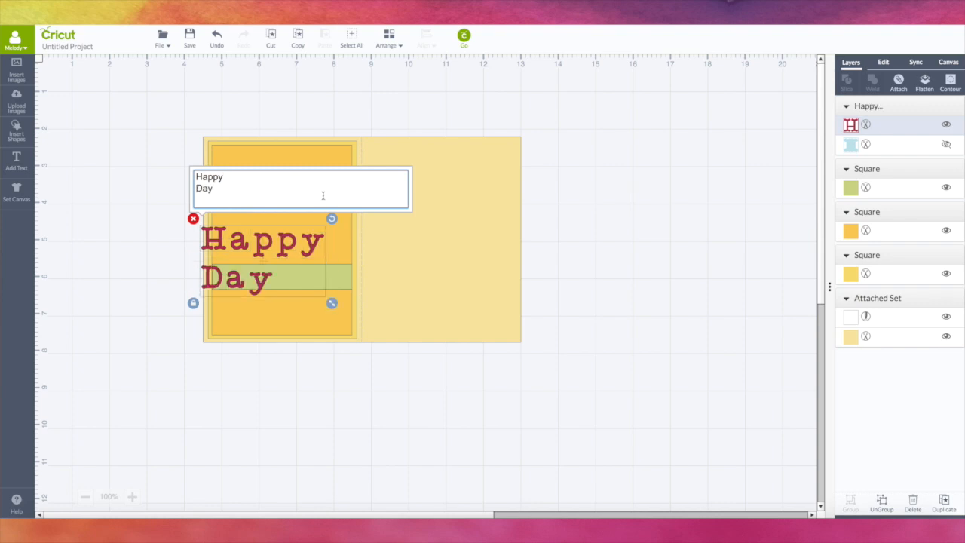
Center-align the two text lines and move the text onto the orange panel above the green strip.
left_click(885, 65)
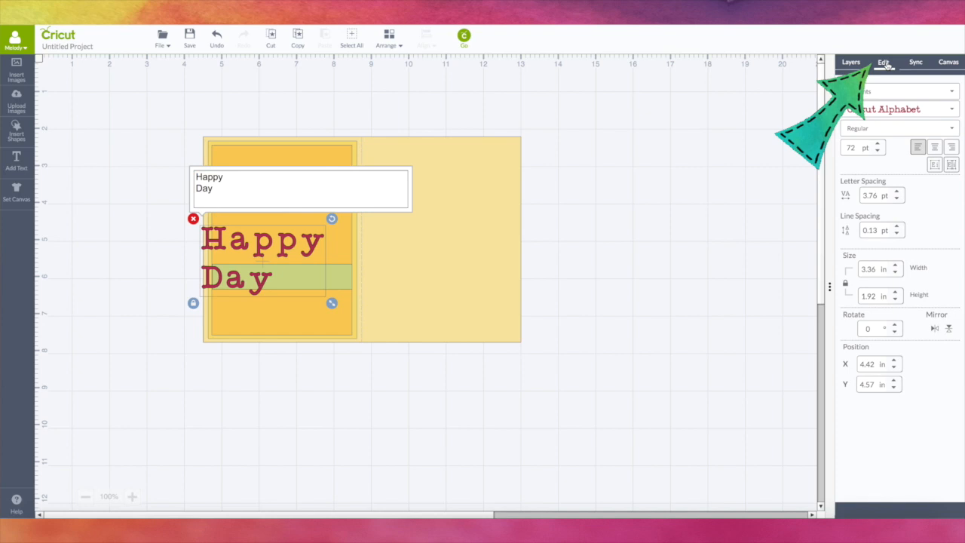
left_click(935, 149)
left_click_drag(292, 237, 308, 195)
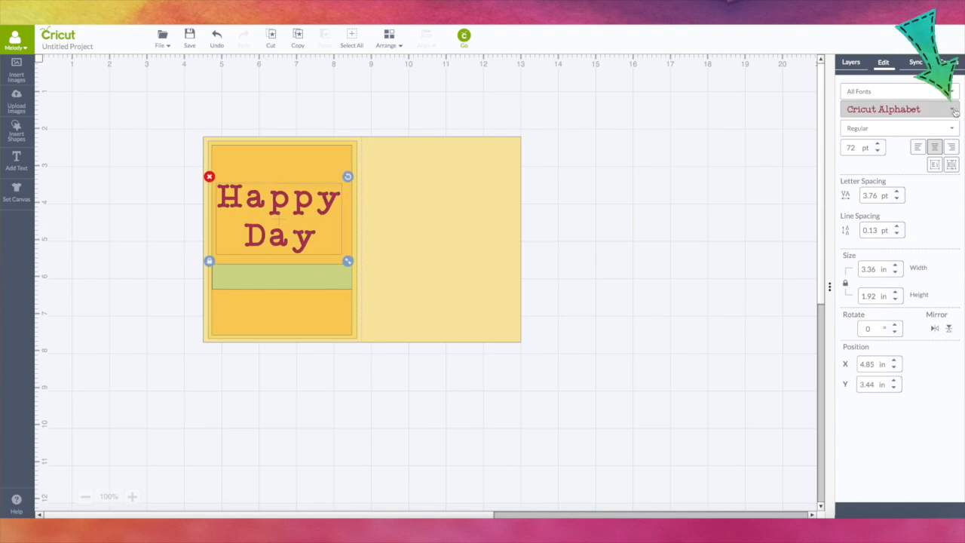
Change the text's font to Chloe and reposition the text above the green strip.
left_click(955, 111)
scroll(908, 330, "down", 5)
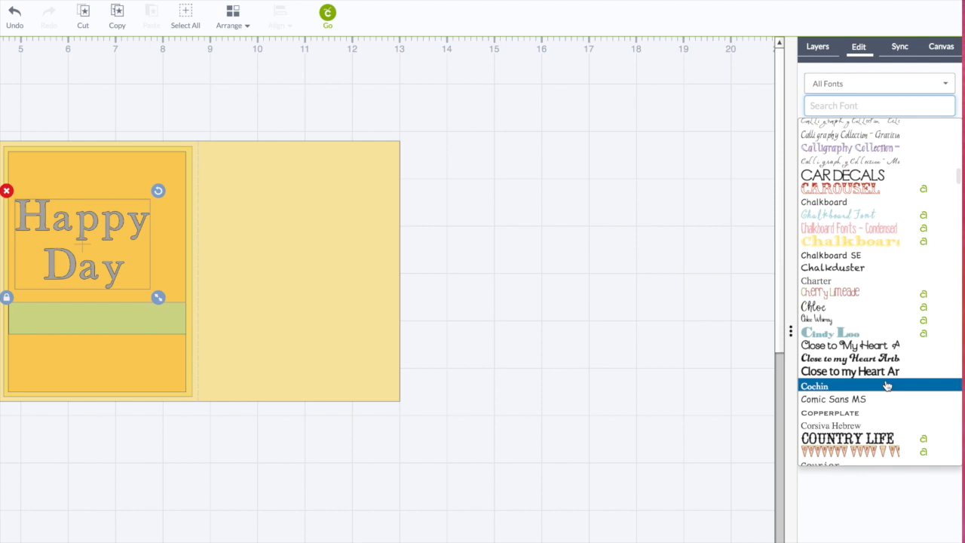
left_click(856, 306)
mouse_move(116, 291)
left_mouse_down()
mouse_move(200, 329)
mouse_move(119, 278)
left_mouse_up()
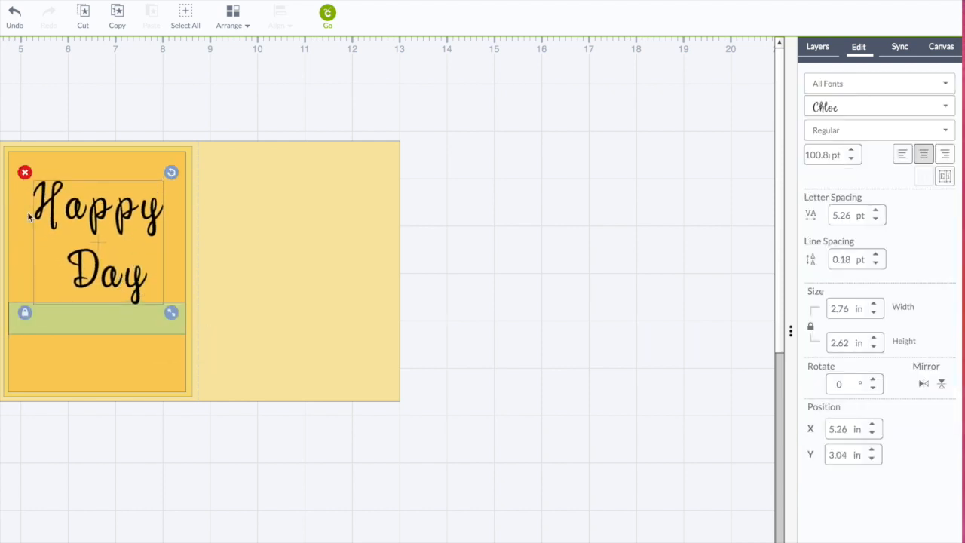
Tighten the text's line spacing to -1.82 pt so the two words sit closer together.
left_click(821, 50)
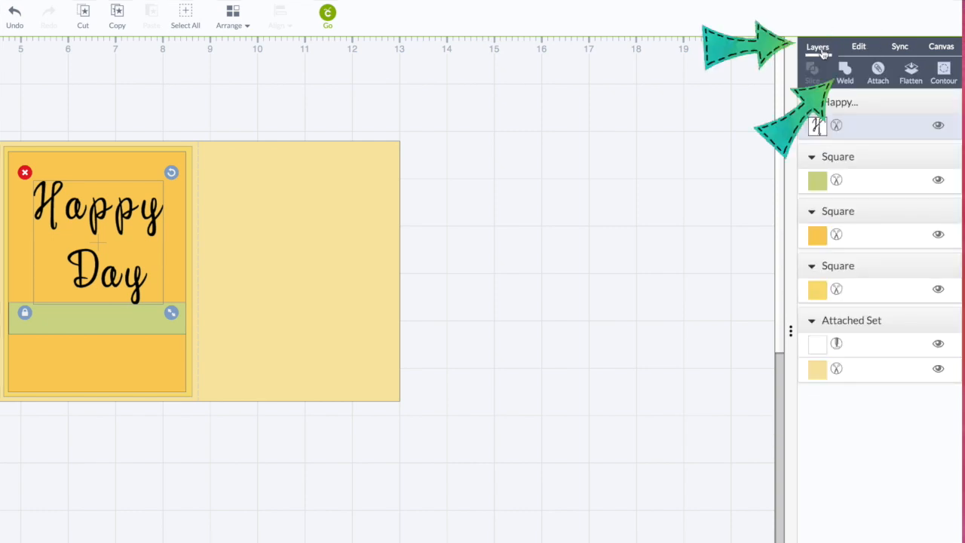
left_click(860, 50)
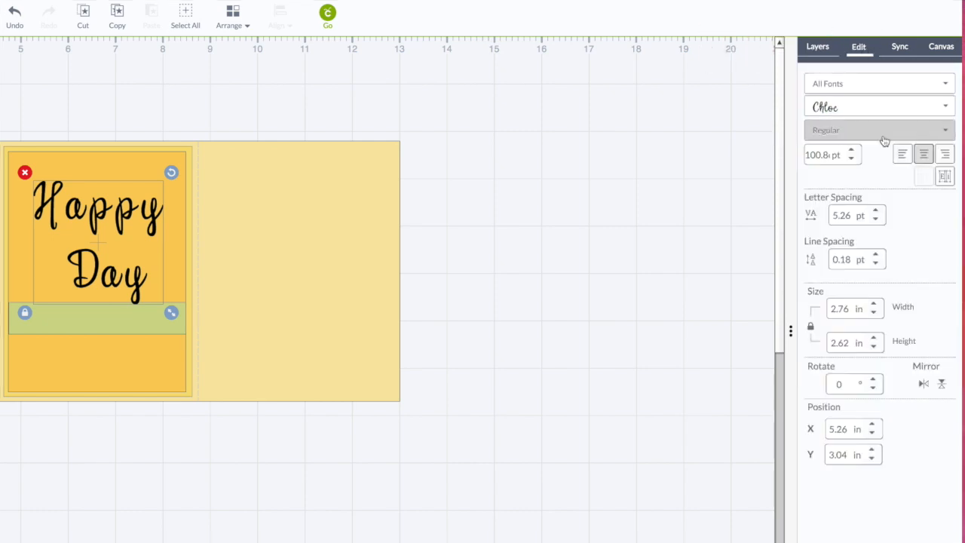
left_click(876, 264)
left_click(876, 264)
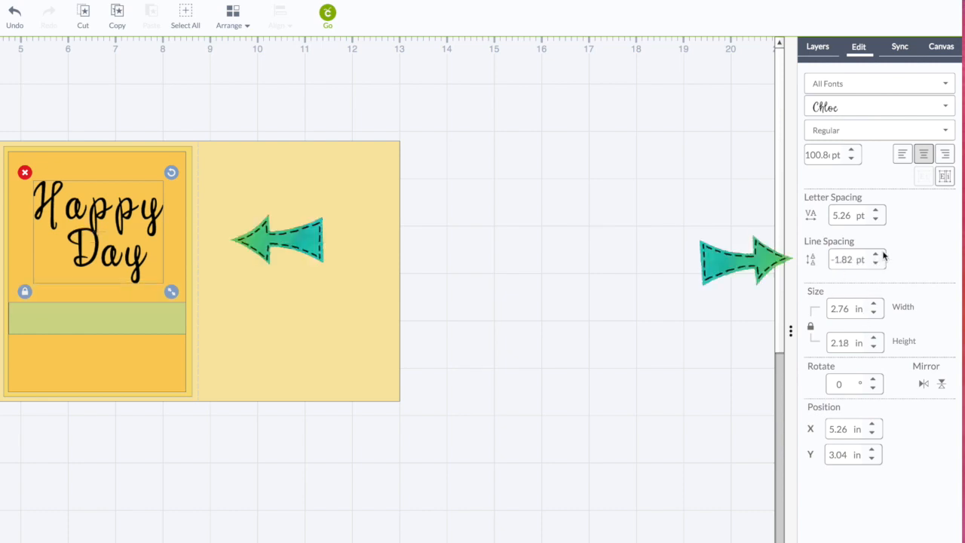
Reduce the text's letter spacing to -3.74 pt.
left_click(876, 219)
left_click(875, 219)
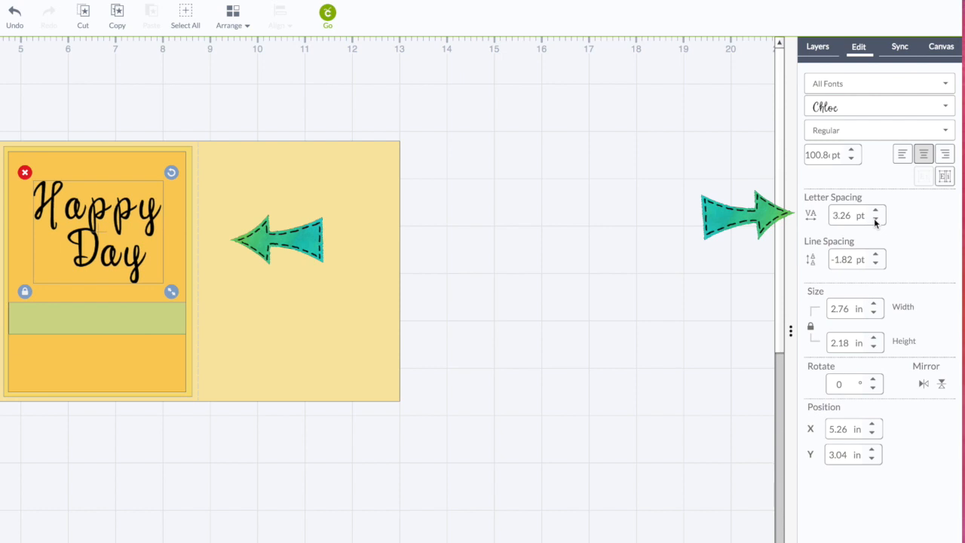
left_click(875, 219)
left_click(875, 219)
left_click(875, 218)
left_click(875, 219)
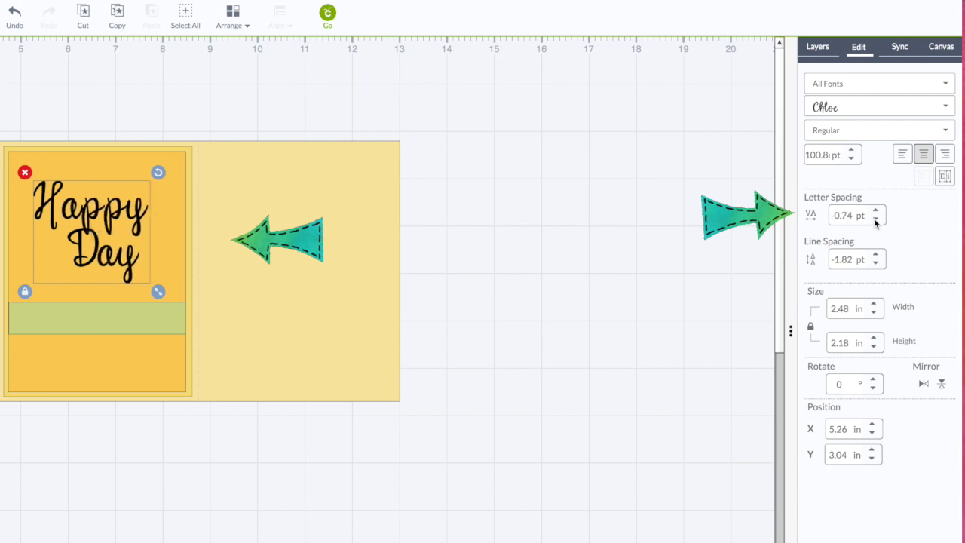
left_click(874, 219)
left_click(875, 218)
left_click(875, 218)
Move the text to the blank canvas beside the card and enlarge it to about 3.94 in wide.
left_click_drag(82, 212, 524, 210)
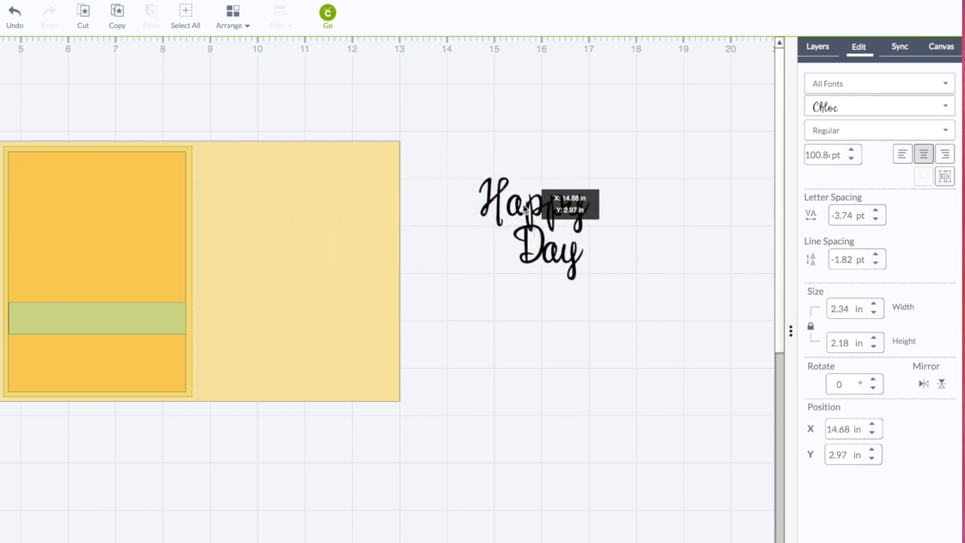
left_click_drag(599, 287, 673, 359)
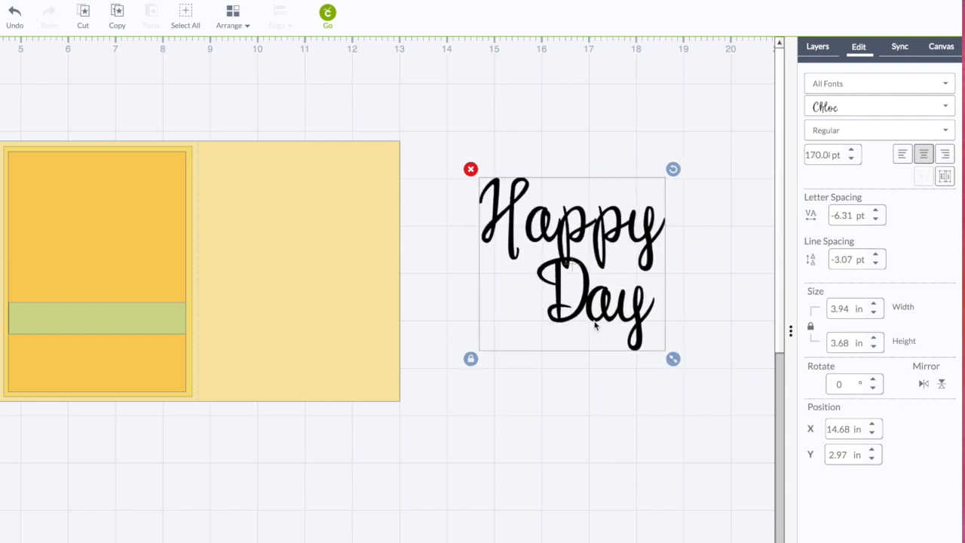
Ungroup the text into single letters and reposition them so neighbouring letters overlap and "Day" is tucked under "Happy".
left_click(945, 178)
left_click(568, 233)
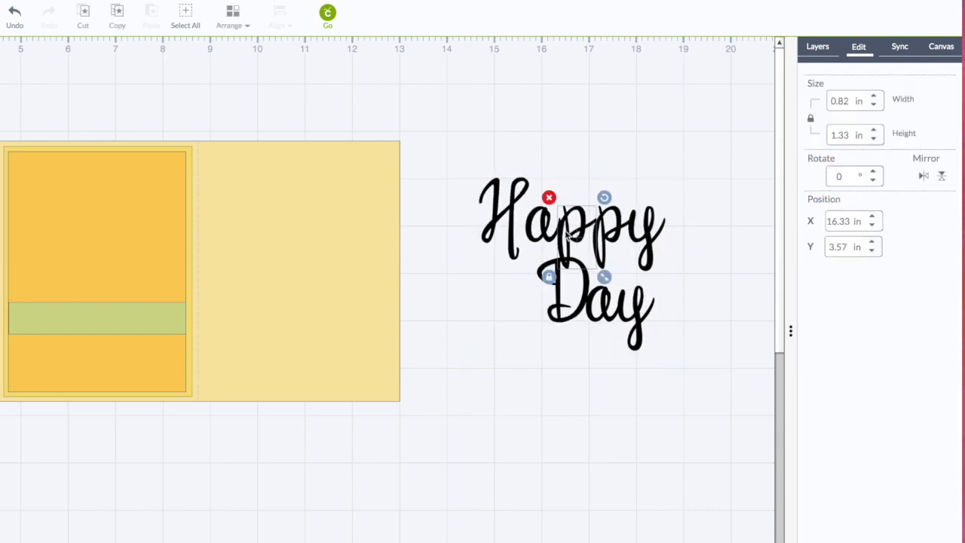
left_click_drag(567, 233, 597, 234)
left_click(601, 234)
left_click_drag(644, 234, 640, 234)
left_click_drag(586, 283, 569, 282)
left_click_drag(602, 293, 586, 292)
left_click_drag(638, 303, 617, 301)
left_click(673, 303)
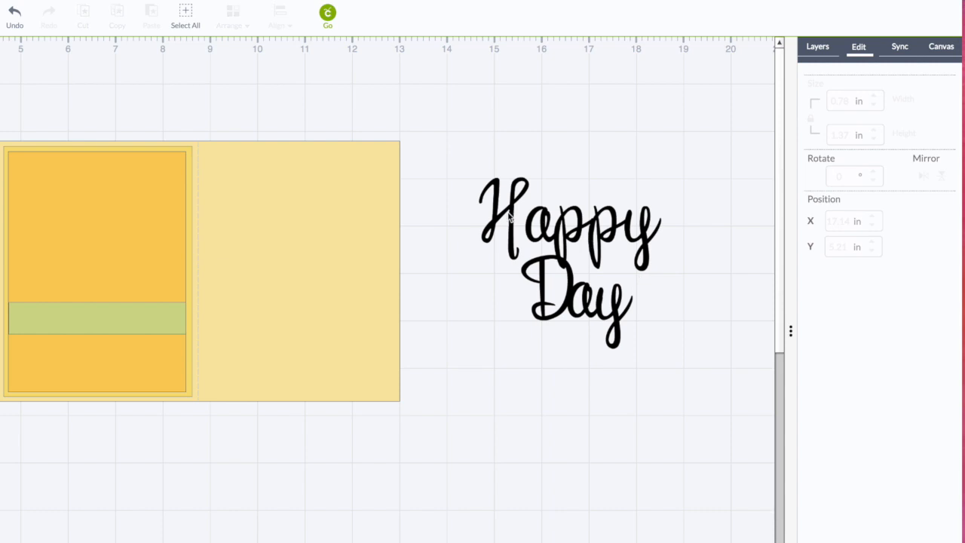
left_click_drag(505, 215, 519, 225)
left_click(450, 203)
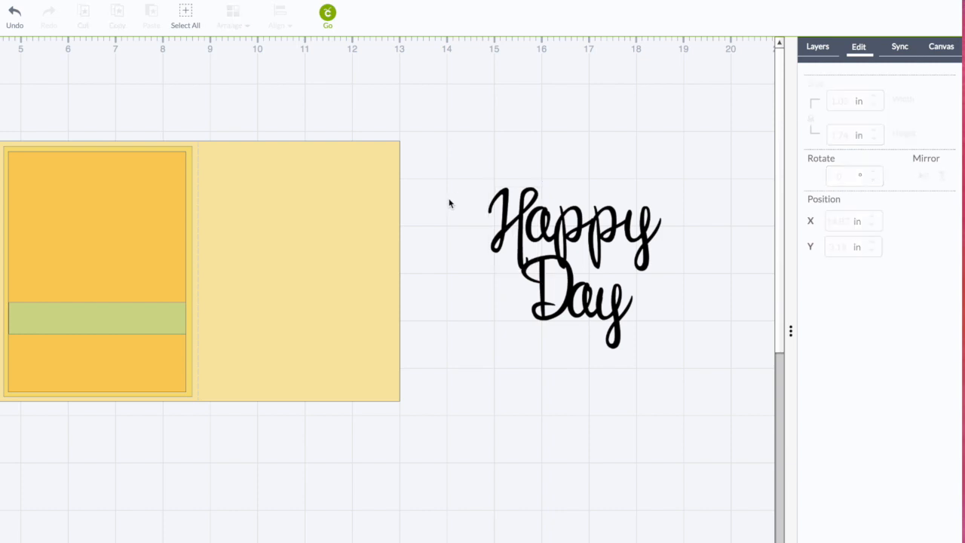
Select all the "Happy Day" letters and weld them into a single image.
left_click_drag(444, 148, 683, 397)
left_click(818, 47)
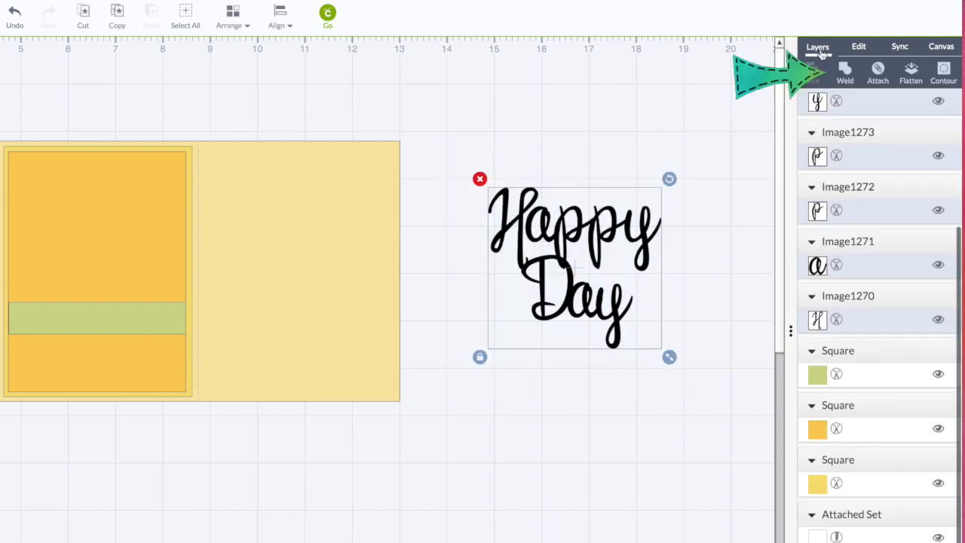
left_click(846, 73)
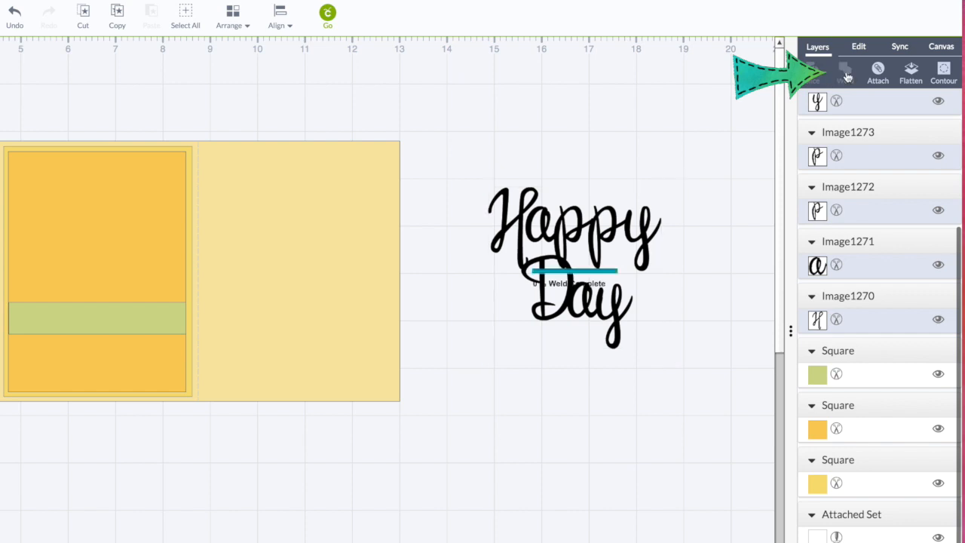
Color the welded lettering light green, place it on the front panel, and move the green strip down below it.
left_click(818, 125)
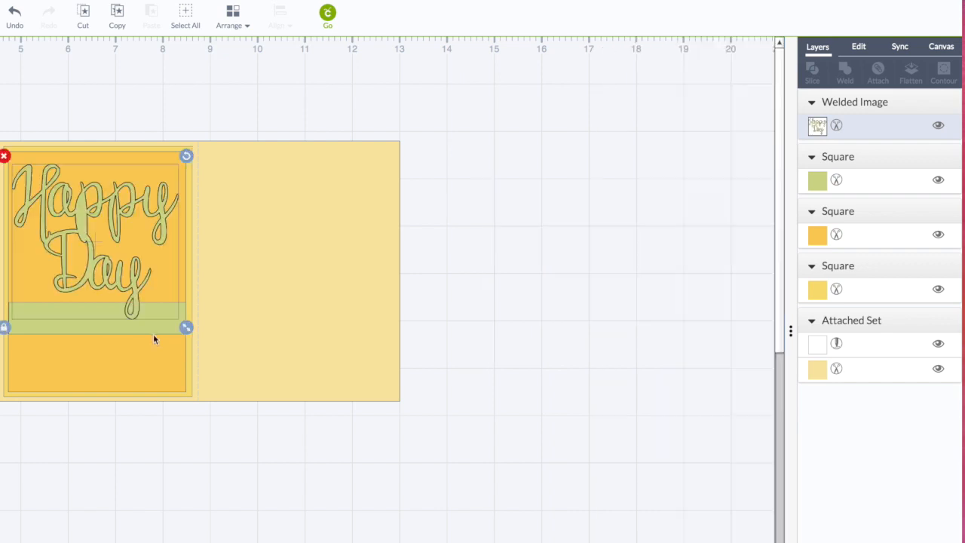
left_click_drag(153, 330, 152, 355)
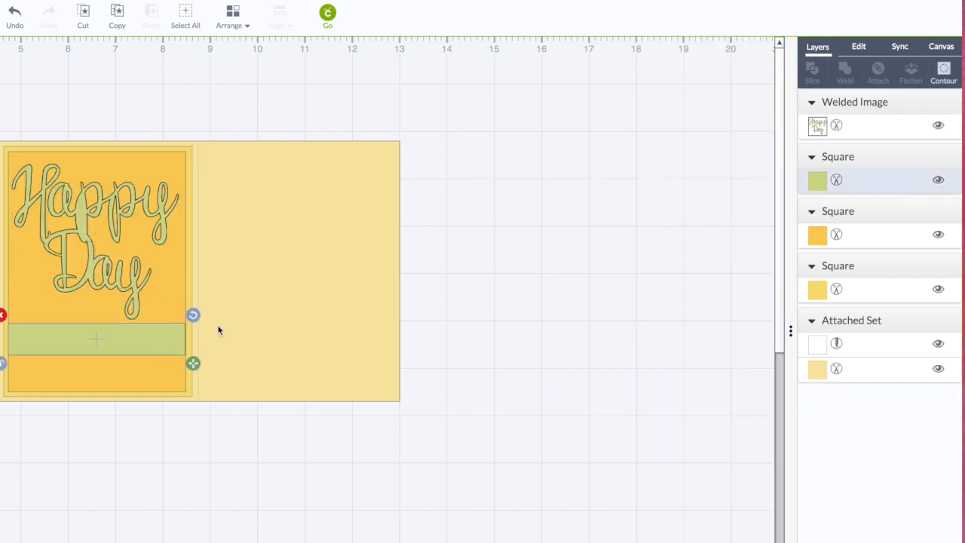
left_click(354, 259)
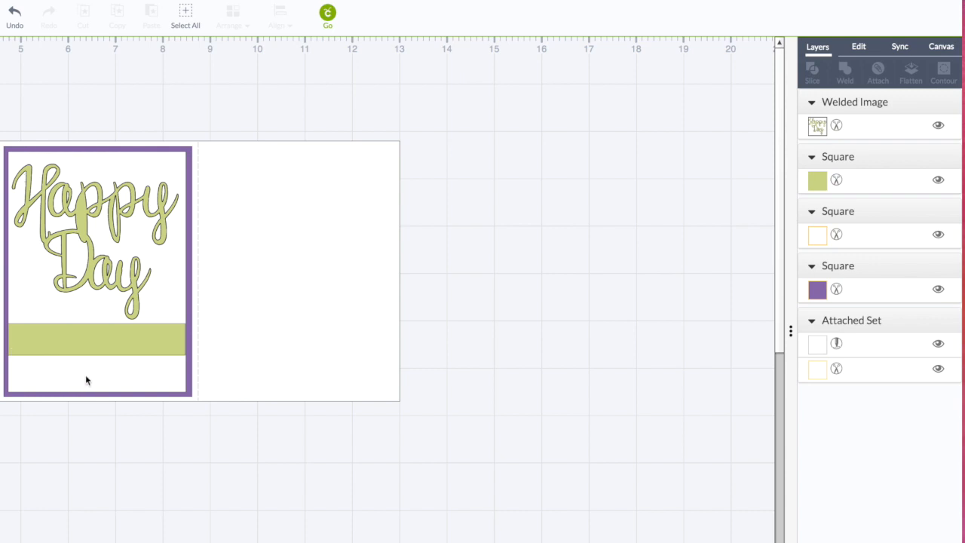
Move the front panels and lettering to the card's right half and set the green strip on the blank canvas beside the card.
left_click_drag(187, 249, 392, 247)
left_click_drag(164, 276, 366, 277)
left_click_drag(123, 340, 549, 277)
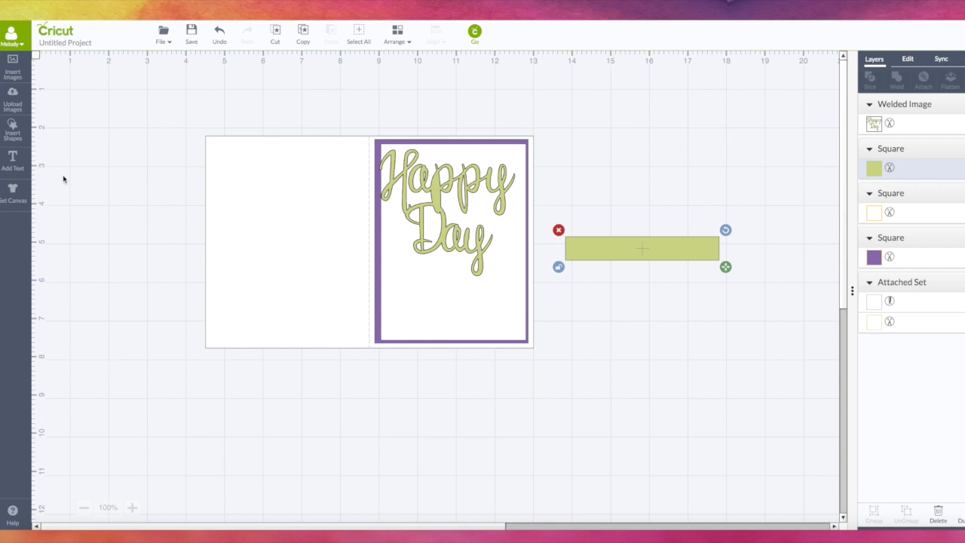
Insert a diamond, turn it sideways, shrink it, and place it overlapping the right end of the green strip.
left_click(5, 125)
left_click(314, 126)
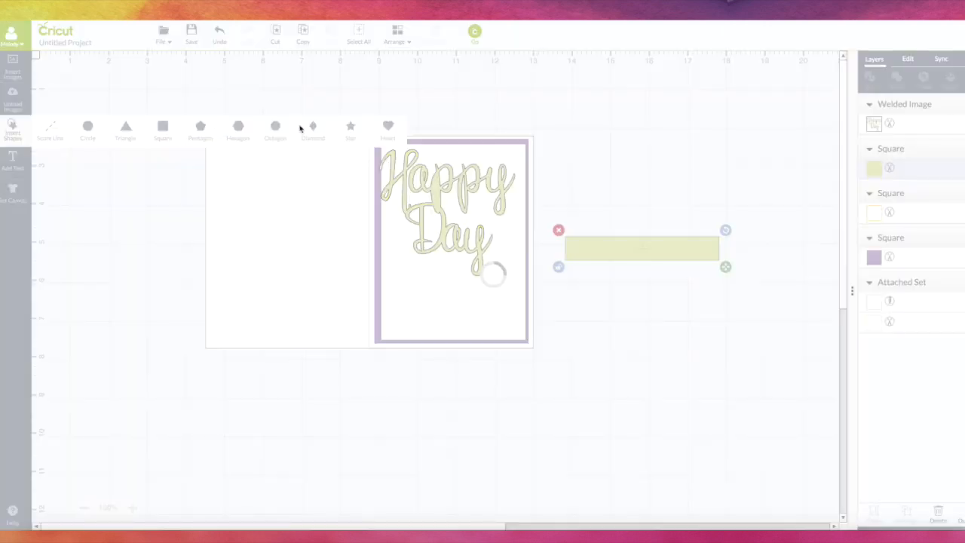
left_click_drag(290, 318, 724, 275)
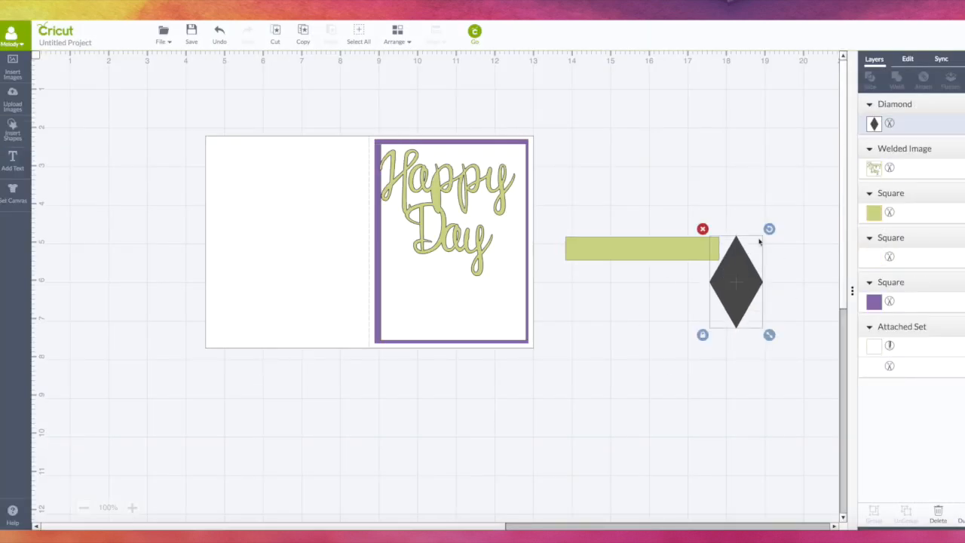
left_click_drag(770, 231, 705, 261)
left_click_drag(789, 249, 768, 237)
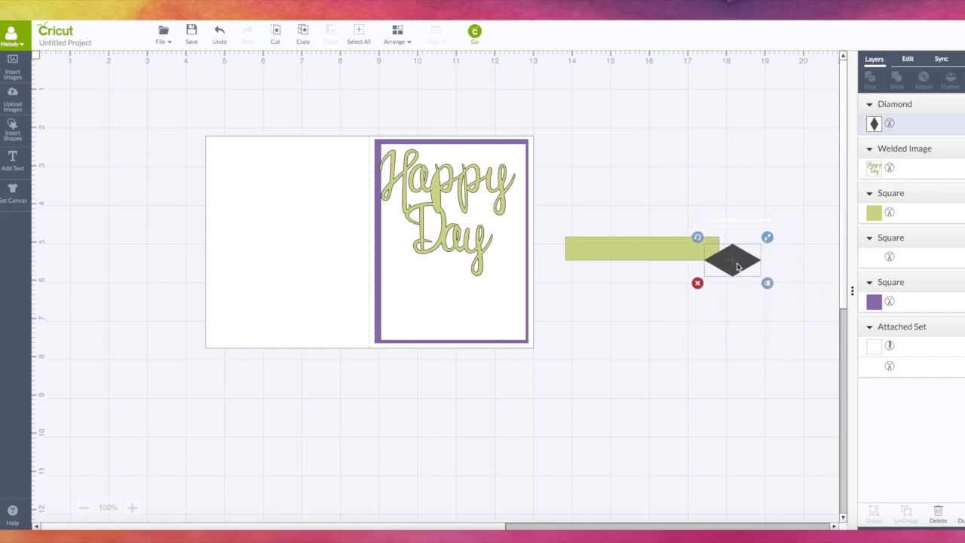
left_click_drag(738, 266, 729, 255)
Slice the diamond out of the green strip and delete the leftover pieces to leave a notched banner end.
left_click_drag(550, 214, 816, 308)
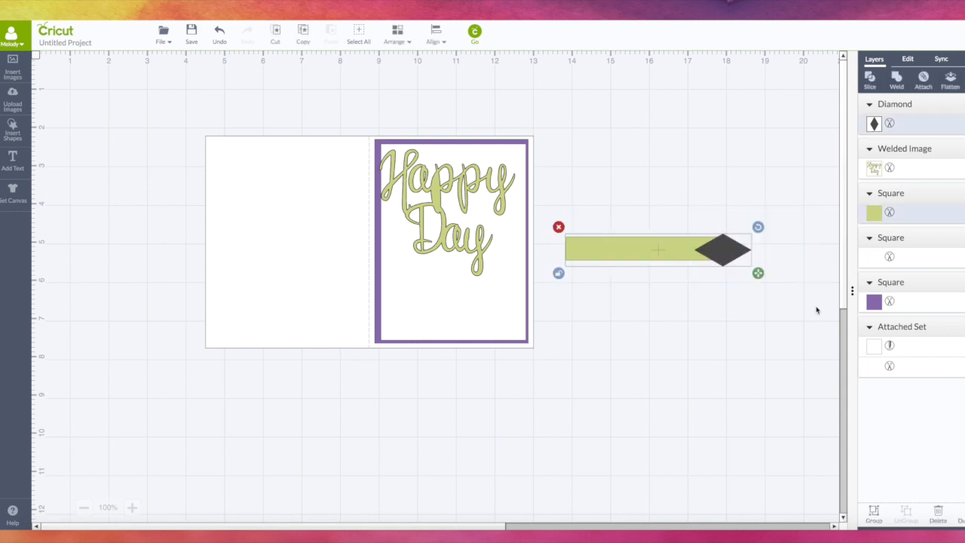
left_click(871, 81)
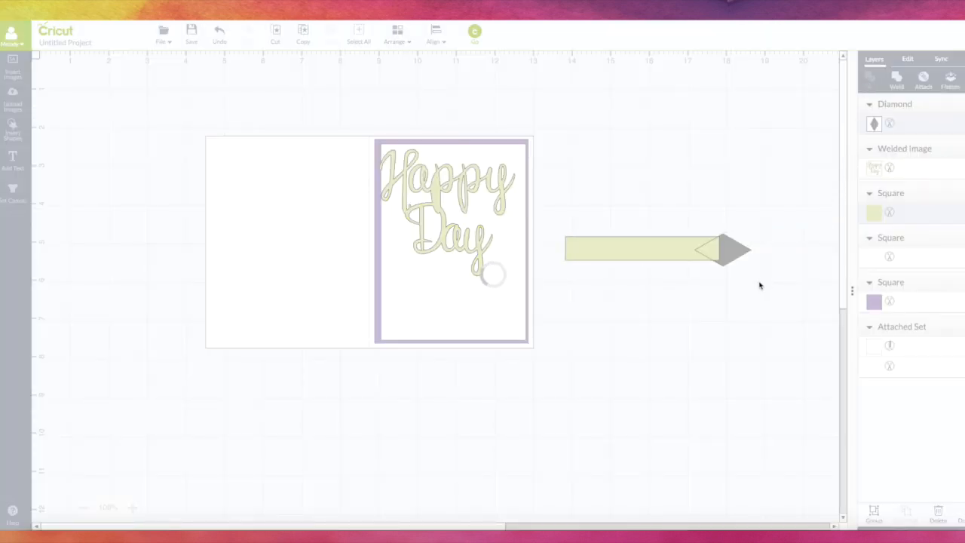
left_click_drag(730, 255, 758, 250)
left_click_drag(715, 207, 826, 296)
left_click(732, 226)
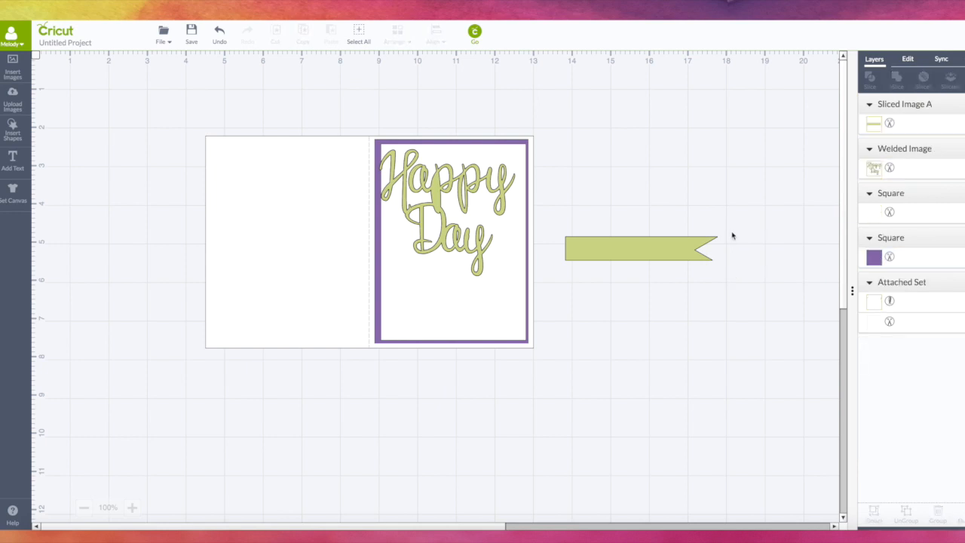
Place the notched banner across the lower front panel, and move the panels, lettering and banner to the card's left half.
left_click_drag(680, 253, 488, 315)
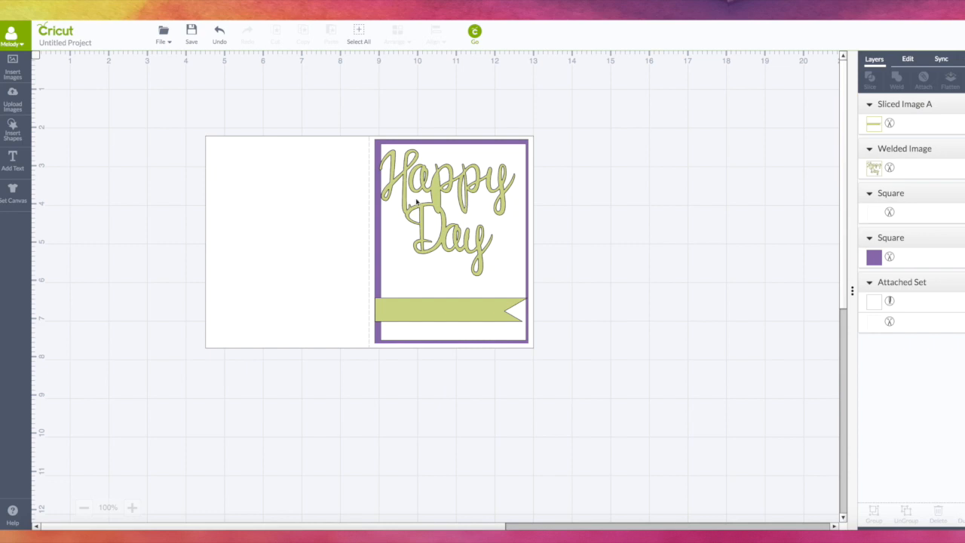
left_click_drag(490, 238, 334, 224)
left_click_drag(468, 237, 313, 252)
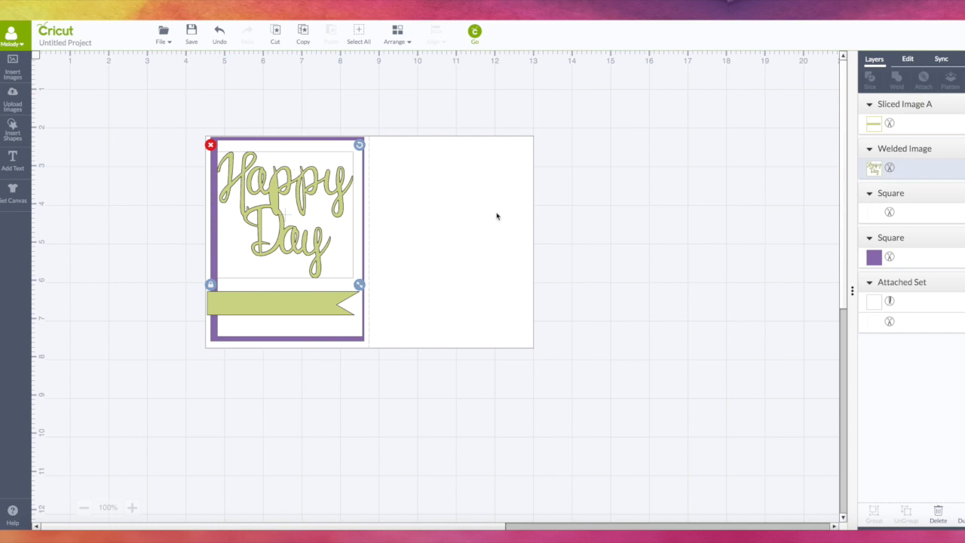
Add the two-line text "Thank You", centre-align it, and place it on the card's right half.
left_click(12, 161)
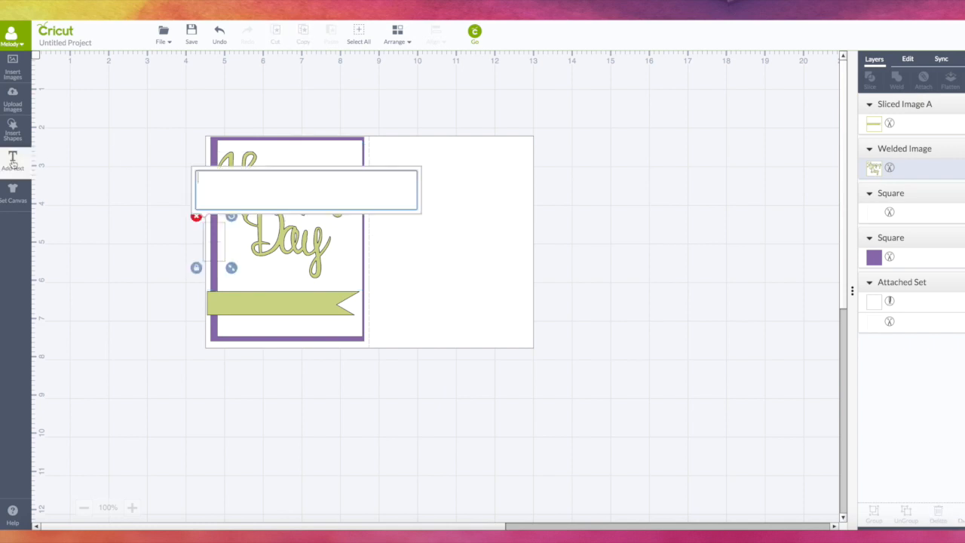
type("Than")
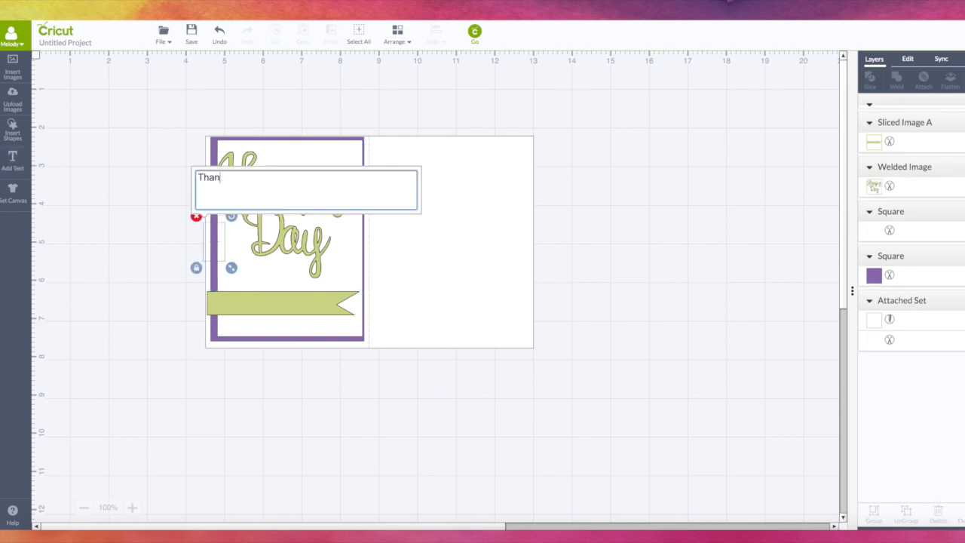
type("k")
key("Return")
type("You")
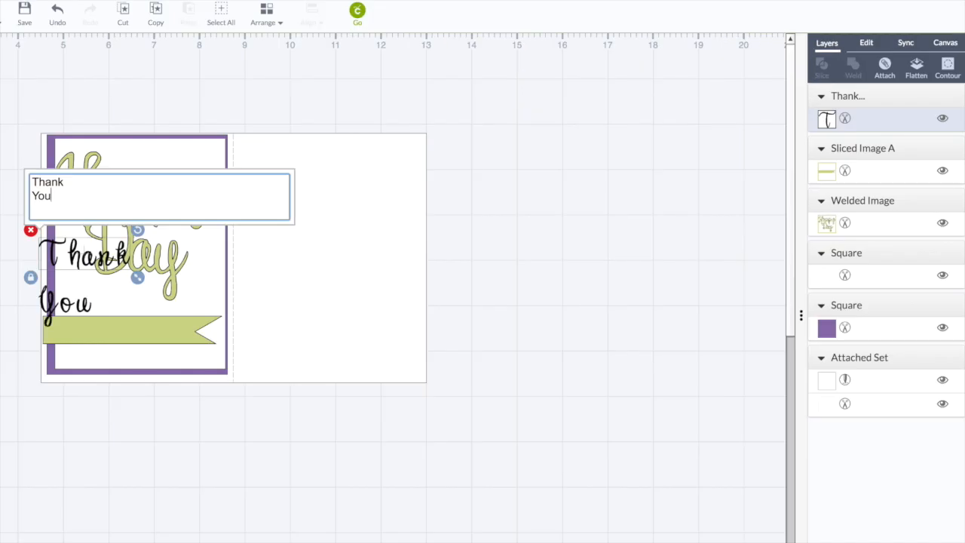
left_click(866, 43)
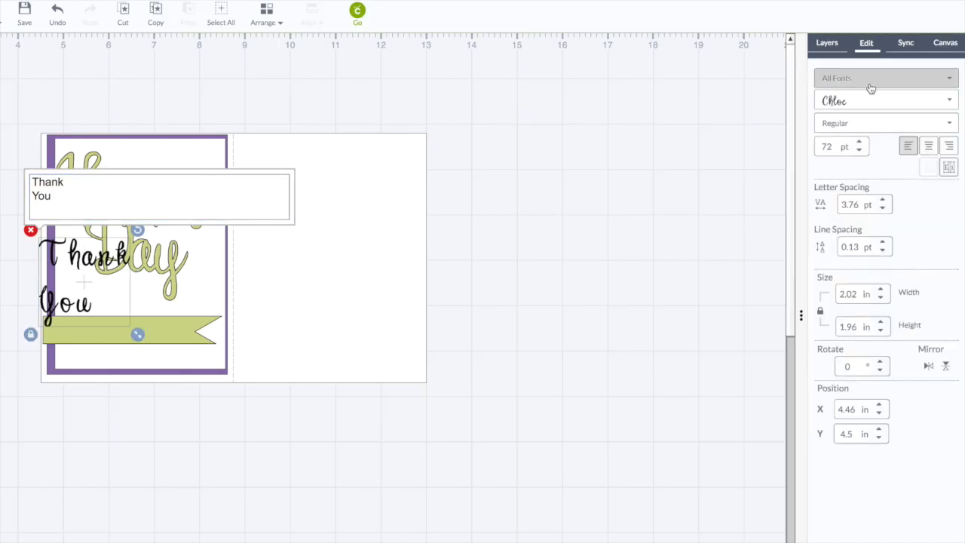
left_click(930, 149)
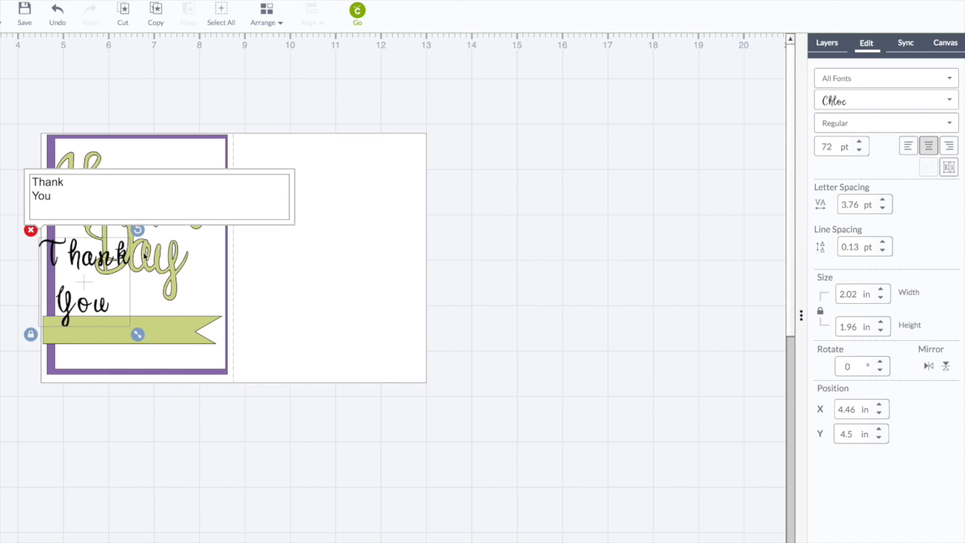
left_click_drag(109, 279, 344, 221)
Switch the "Thank You" text to the Writing style, tighten its line spacing to about -0.88 pt, and enlarge it to about 2.7 in wide.
left_click(949, 126)
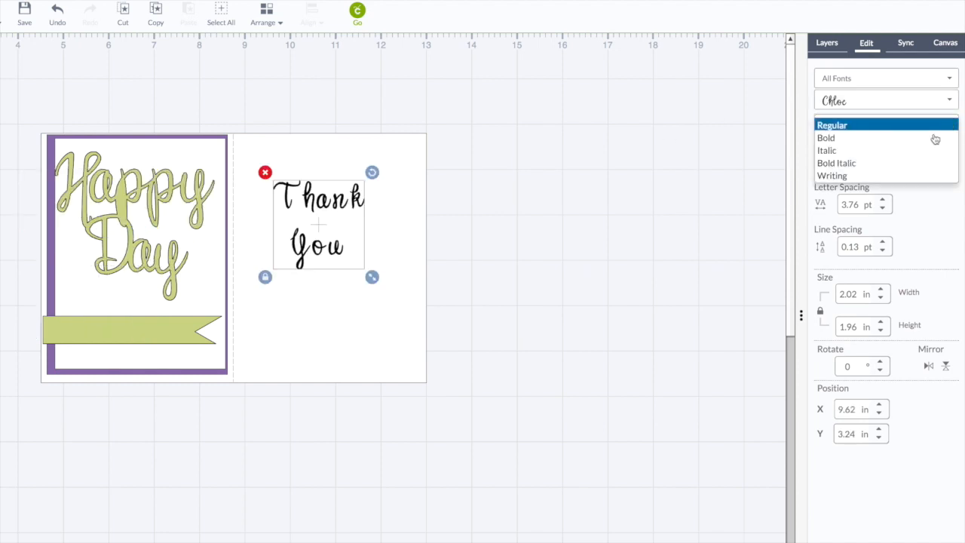
left_click(905, 178)
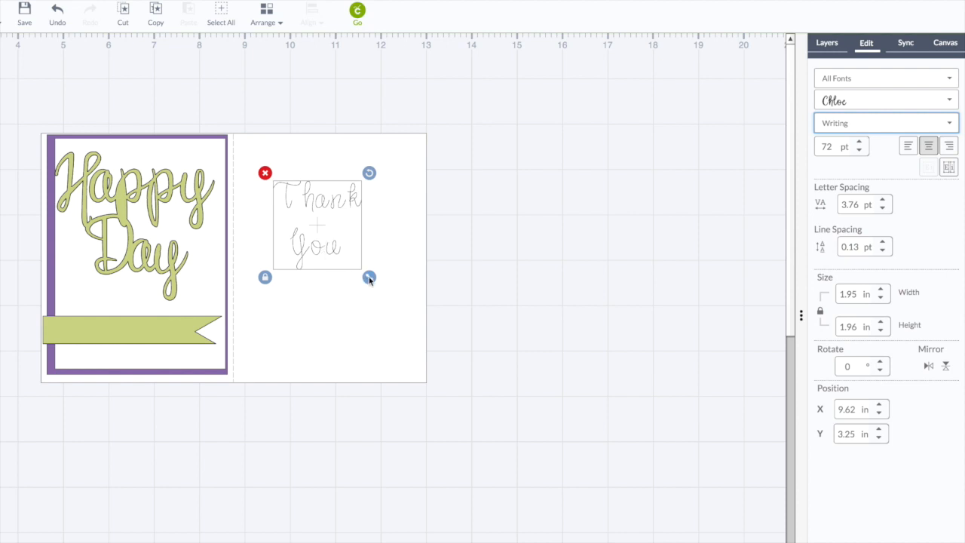
left_click_drag(370, 280, 367, 276)
left_click(883, 251)
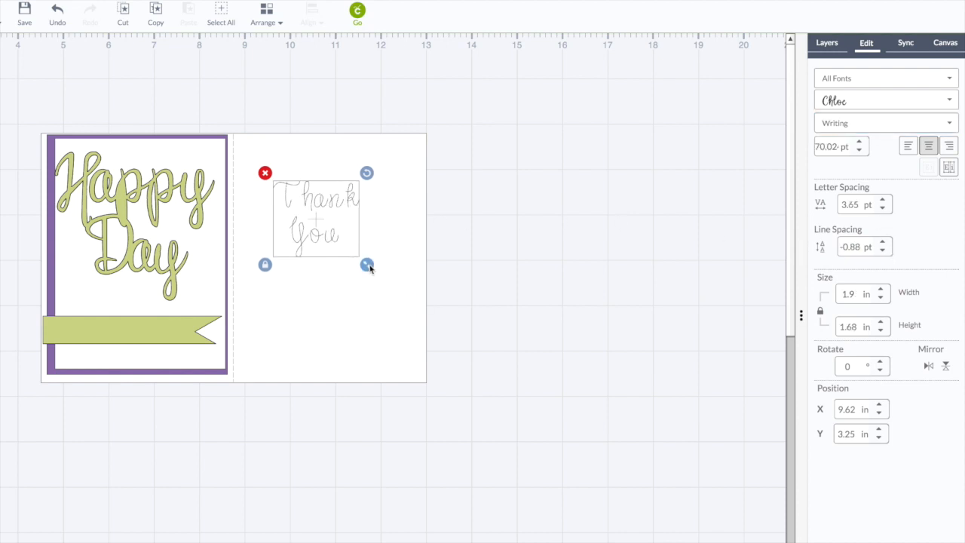
mouse_move(367, 265)
left_mouse_down()
mouse_move(407, 300)
mouse_move(366, 267)
left_mouse_up()
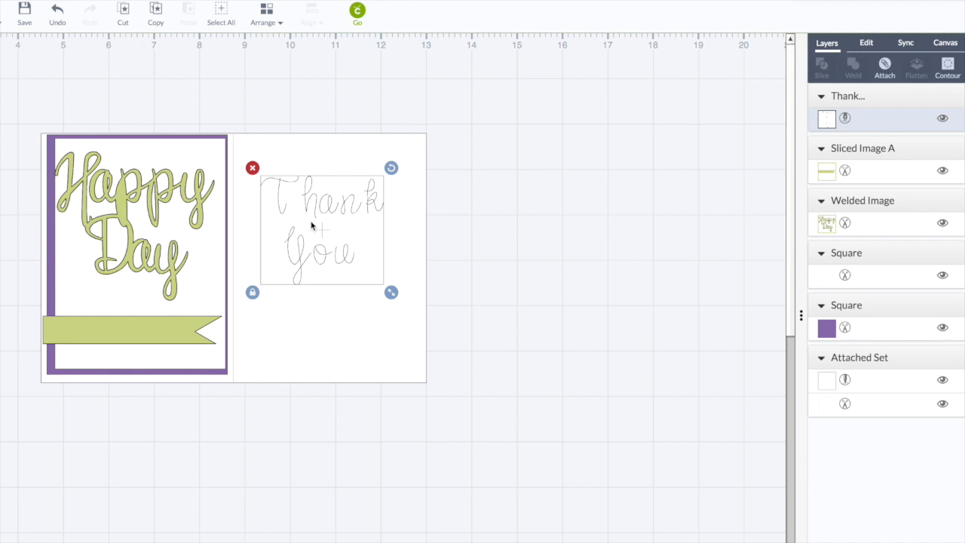
Attach the "Thank You" writing to the scored card base and send the attached set behind the front panels and lettering.
left_click(311, 148)
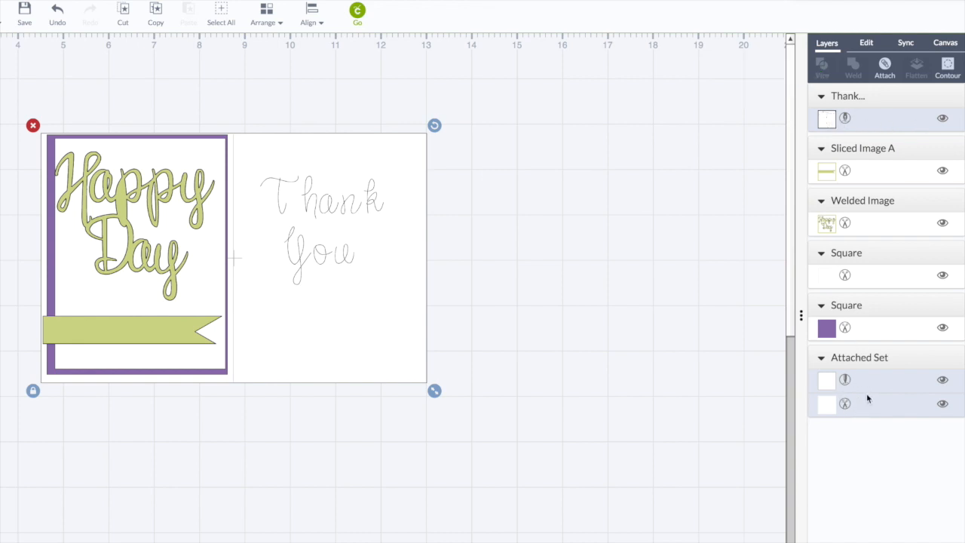
left_click(885, 66)
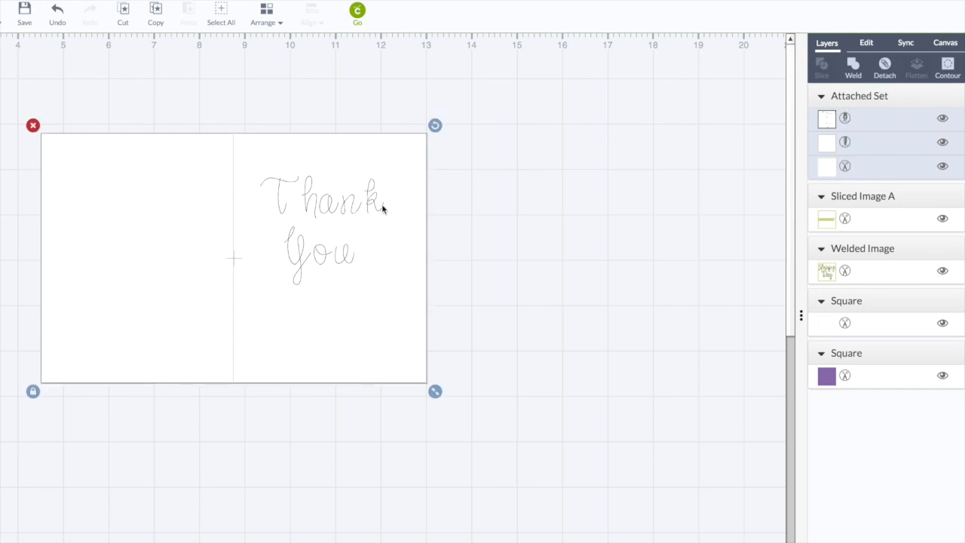
left_click(266, 22)
left_click(265, 48)
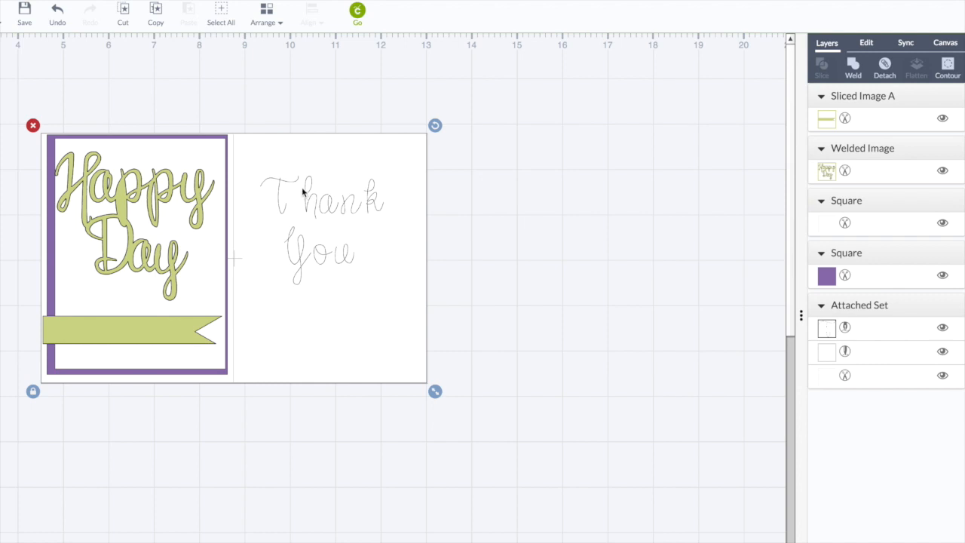
left_click(215, 172)
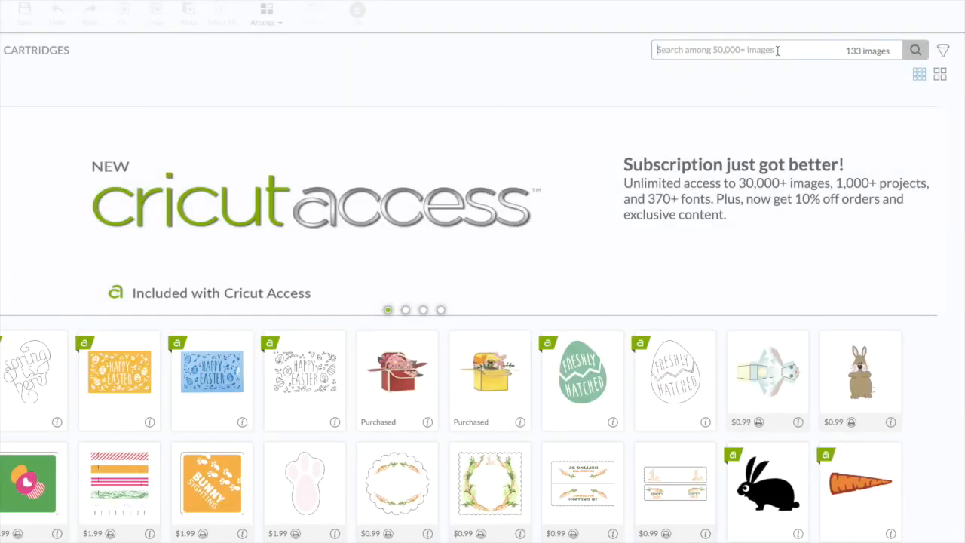
Search the image library for "card", browse the ready-made card designs, and insert the wedding cake card set.
type("card")
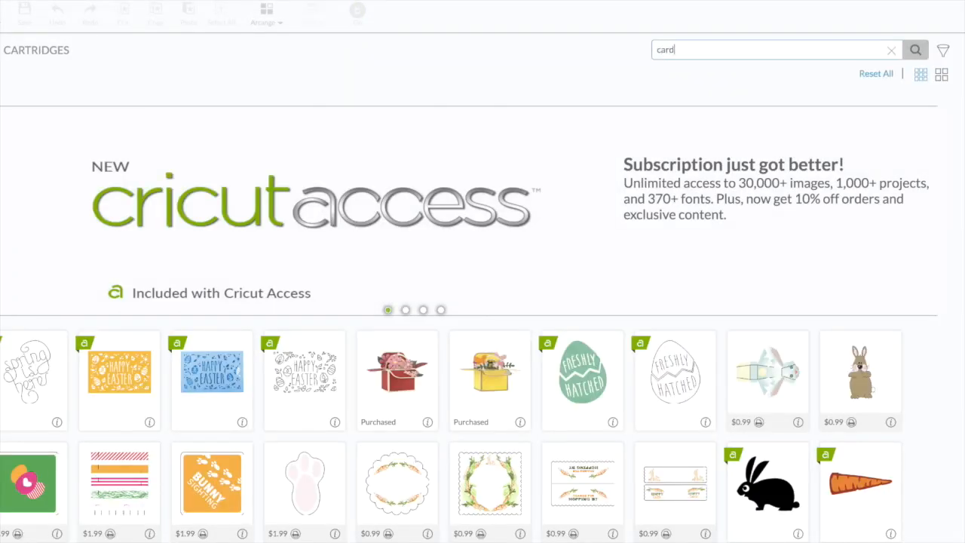
key("Return")
scroll(582, 203, "down", 5)
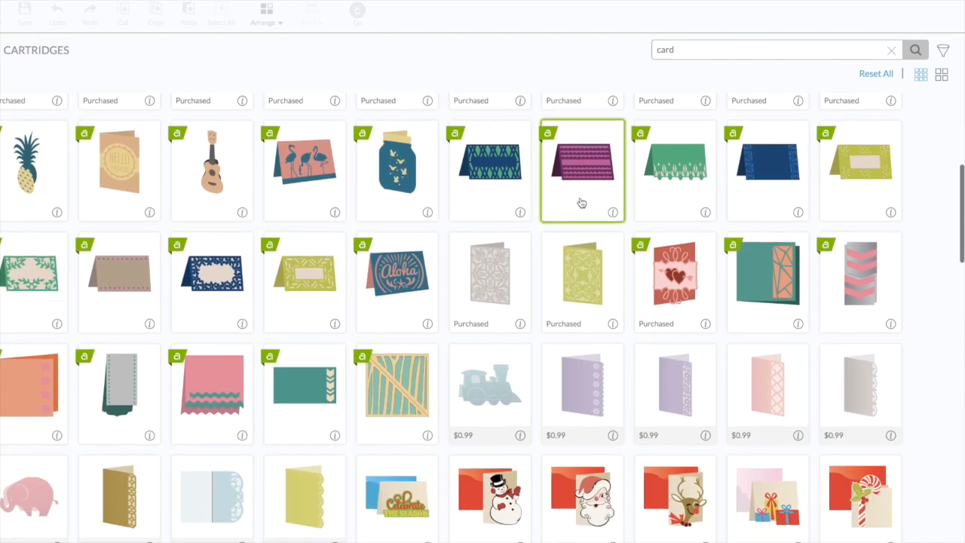
scroll(436, 211, "down", 10)
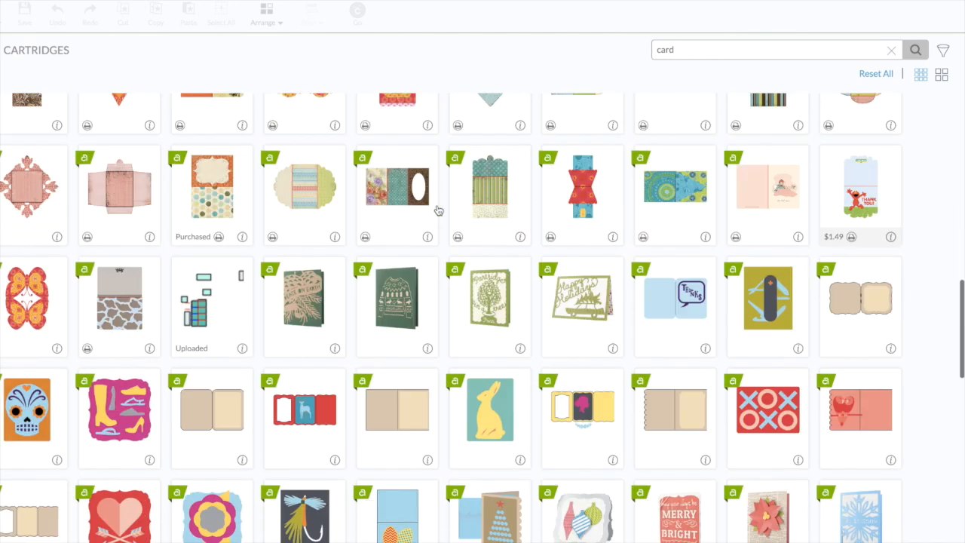
scroll(436, 211, "down", 10)
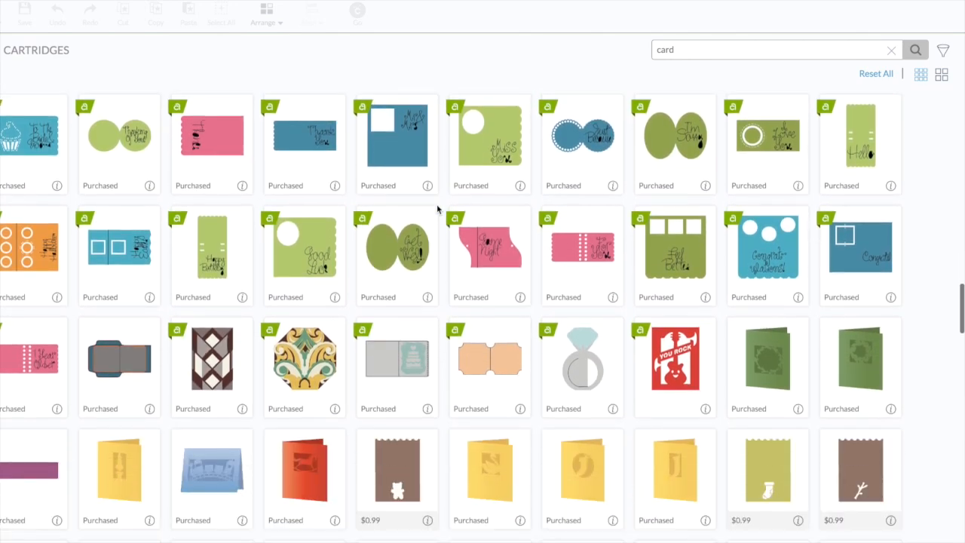
scroll(437, 210, "down", 6)
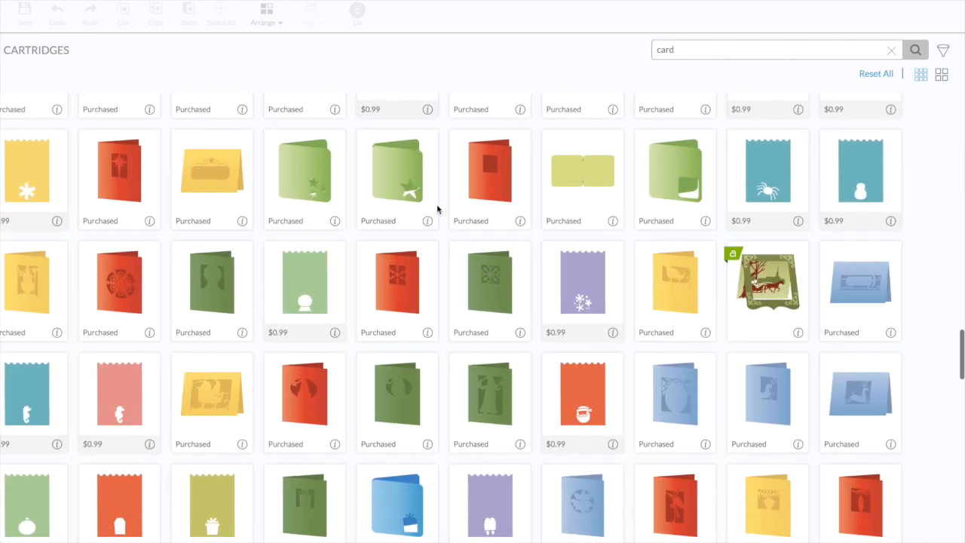
scroll(437, 210, "down", 10)
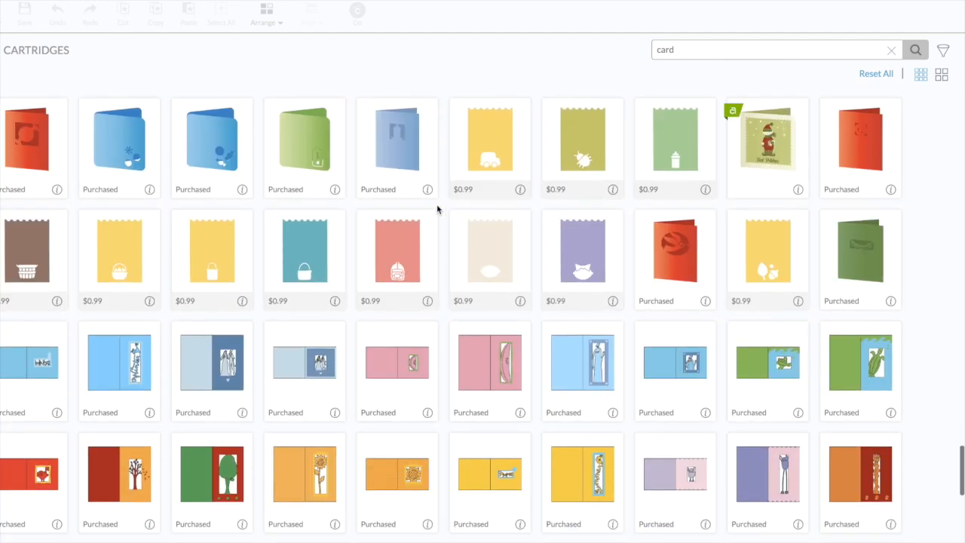
scroll(438, 210, "down", 10)
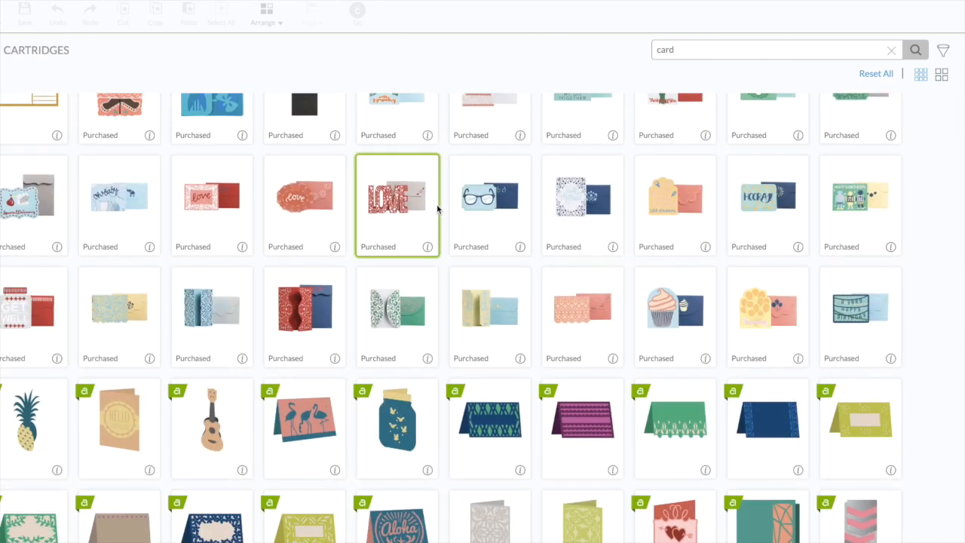
scroll(437, 210, "up", 1)
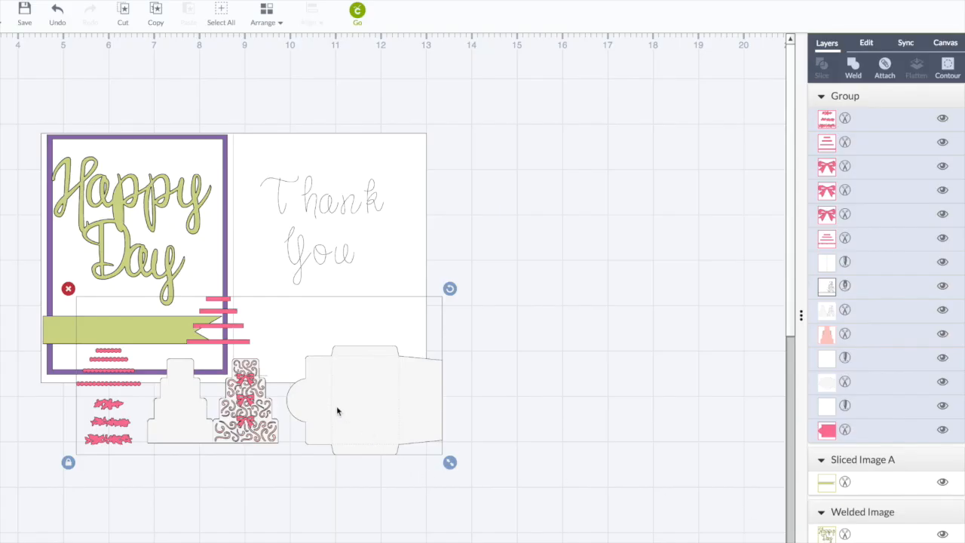
Move the wedding cake card group to the empty canvas below the greeting card and enlarge it to about 15 in wide.
left_click_drag(336, 413, 269, 209)
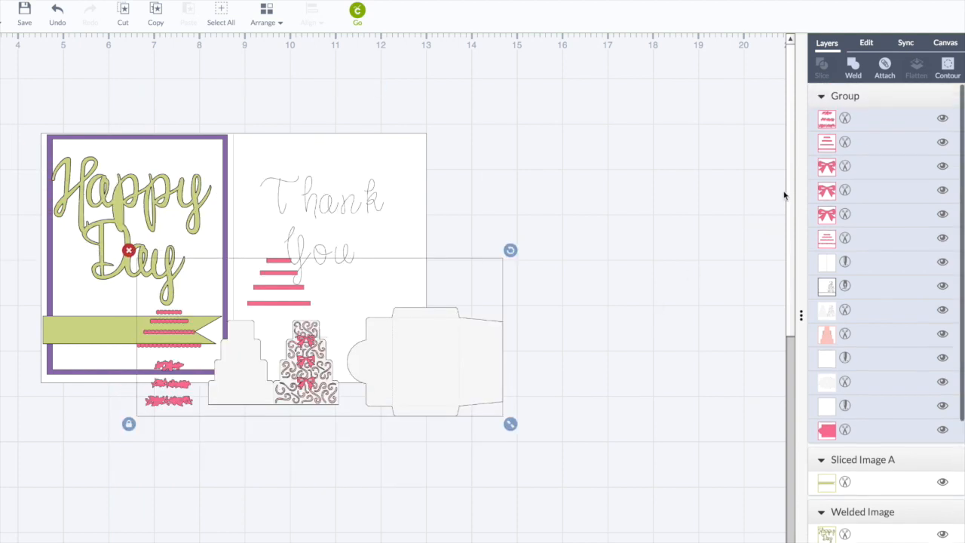
left_click_drag(788, 192, 790, 220)
left_click_drag(423, 88, 304, 255)
left_click_drag(392, 298, 647, 507)
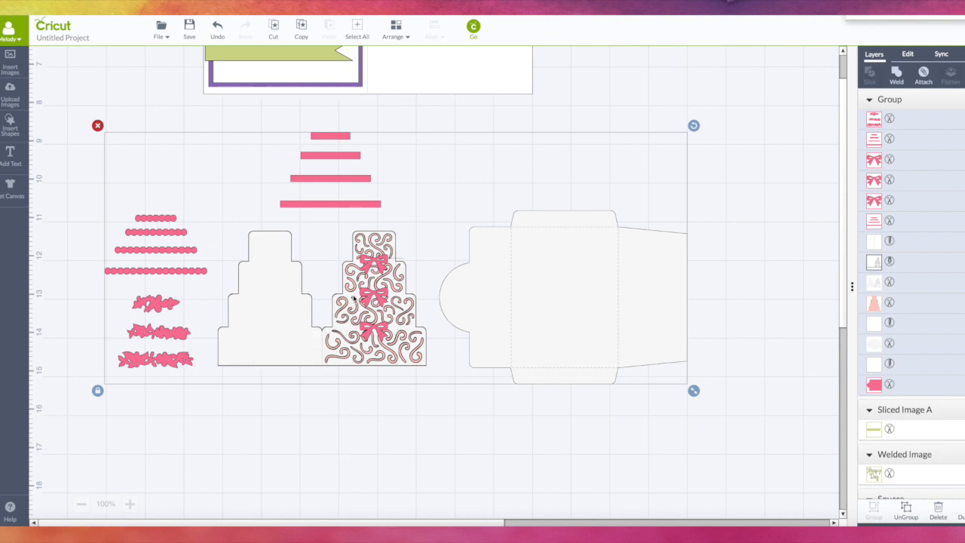
left_click_drag(361, 280, 362, 283)
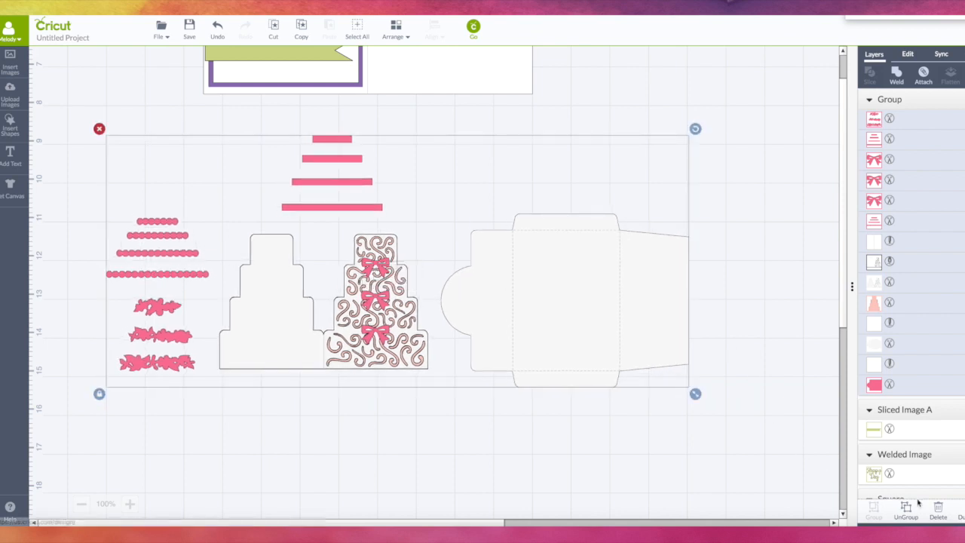
Ungroup the wedding cake card set and flip the swirl-patterned card base horizontally.
left_click(906, 511)
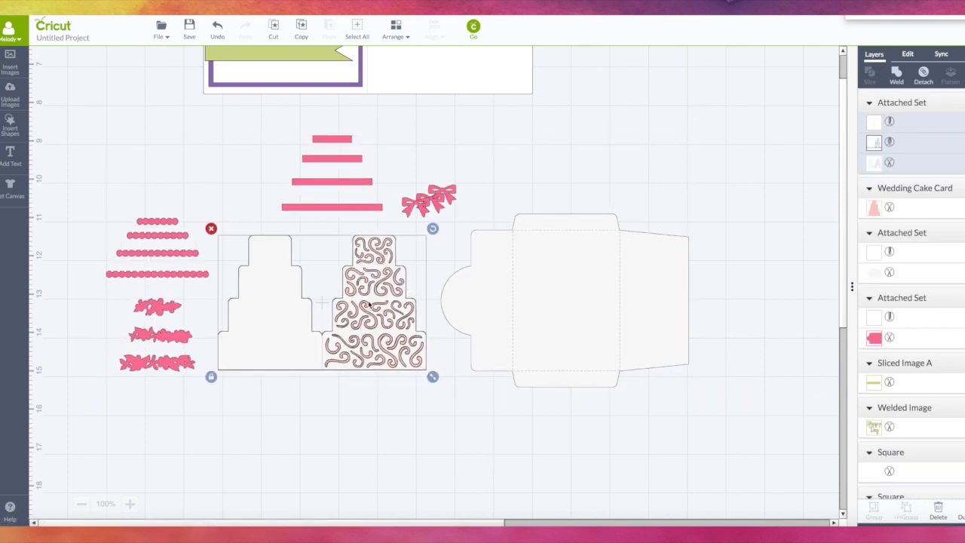
mouse_move(370, 304)
left_mouse_down()
mouse_move(364, 311)
mouse_move(375, 300)
left_mouse_up()
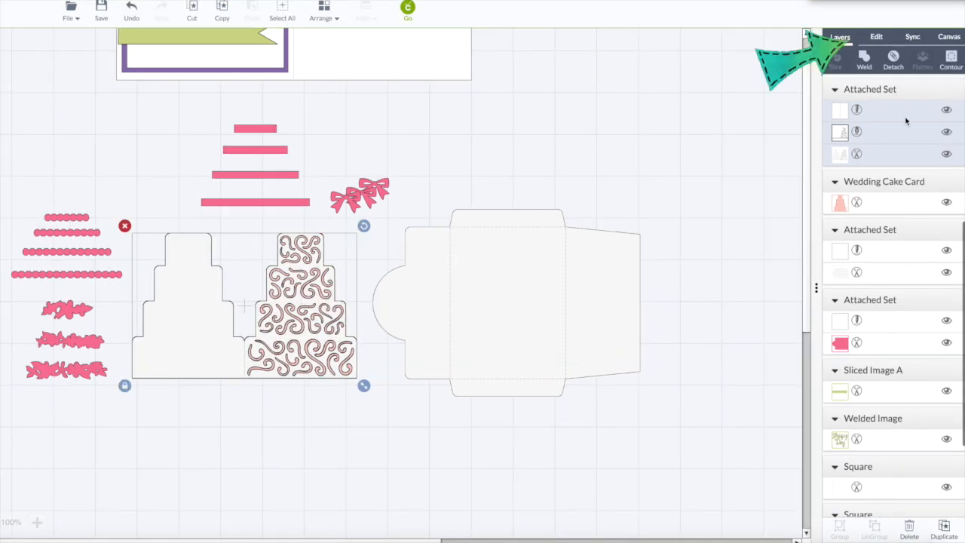
left_click(880, 40)
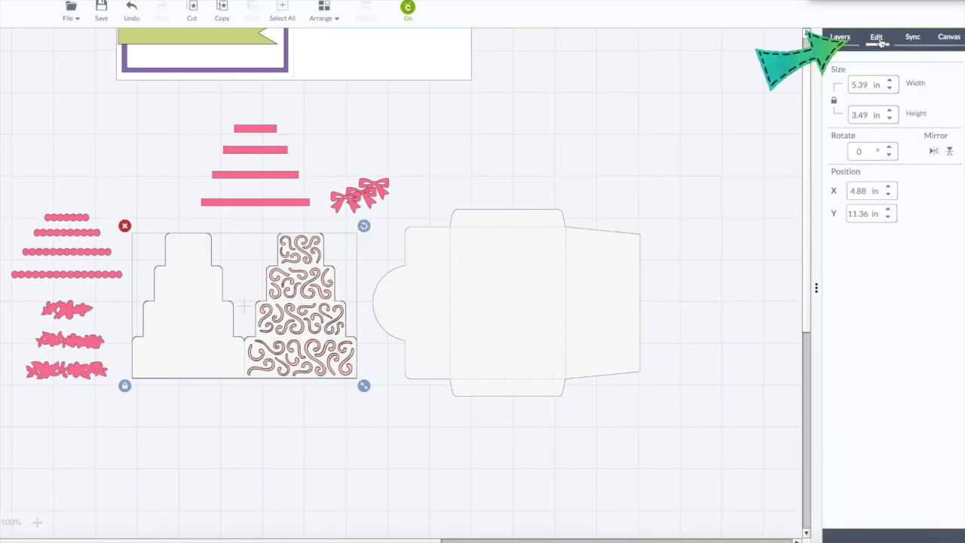
left_click(935, 152)
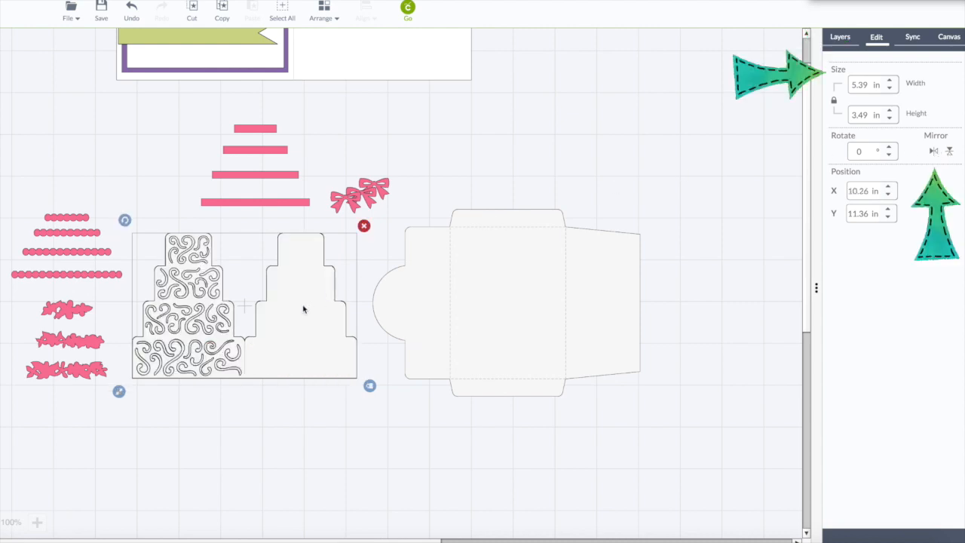
Shift the flipped card base slightly down and place the pink cake layer behind its swirl-cut half.
mouse_move(306, 307)
left_mouse_down()
mouse_move(300, 329)
mouse_move(313, 341)
left_mouse_up()
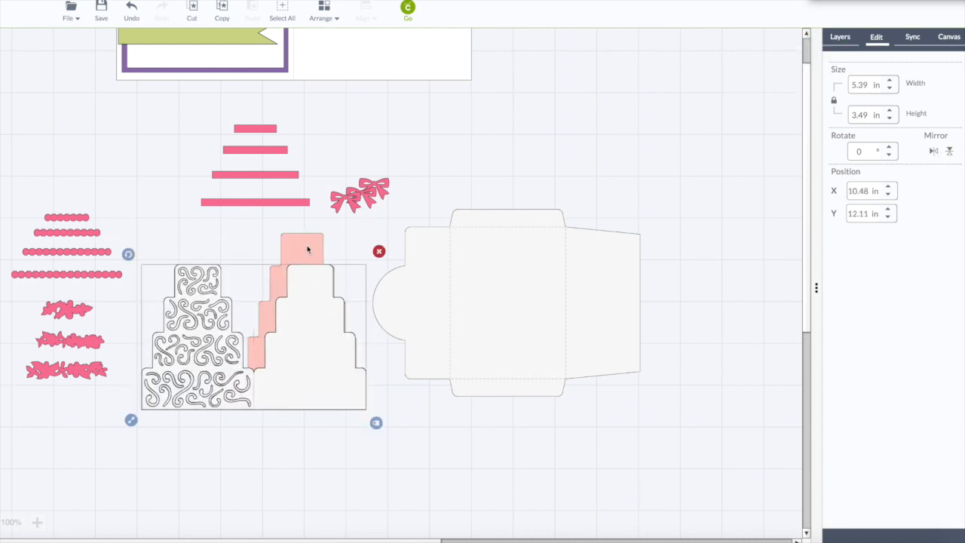
left_click_drag(312, 249, 202, 282)
left_click(298, 321)
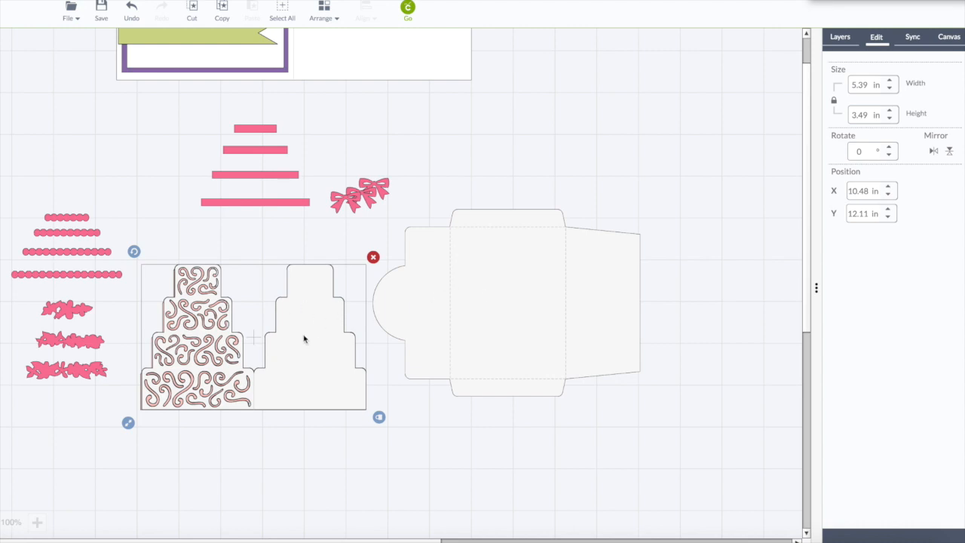
left_click_drag(305, 339, 303, 339)
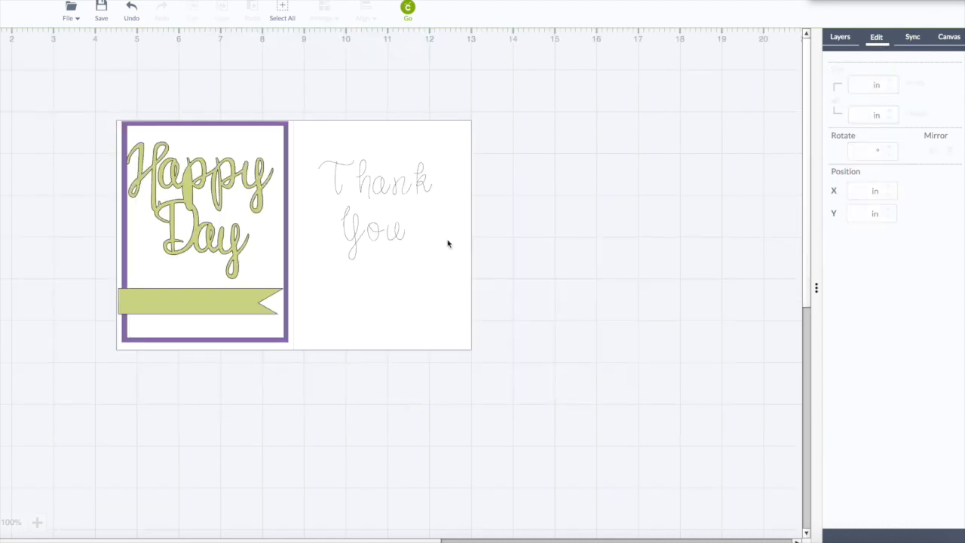
Open the cutting mat preview and examine how the pieces are laid out on the purple and green mats.
left_click(408, 9)
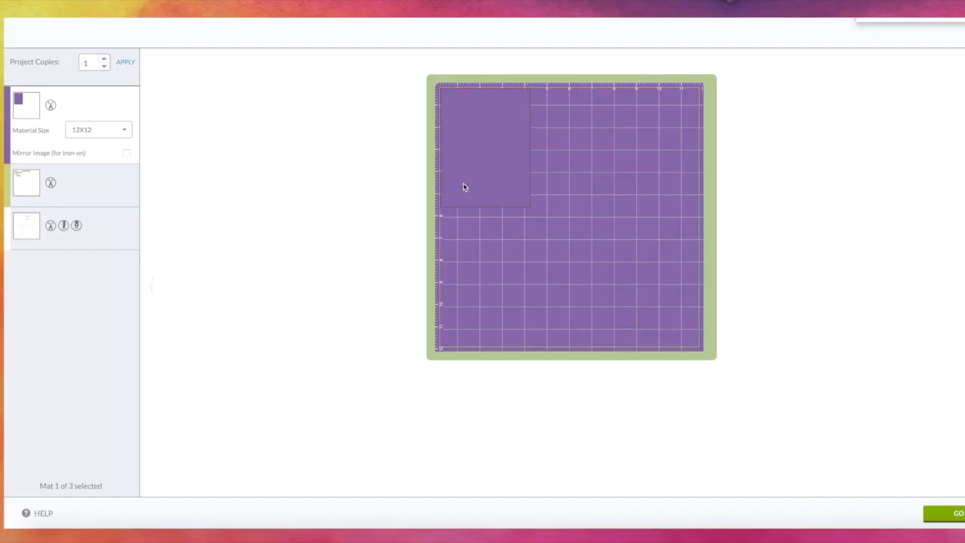
left_click(65, 192)
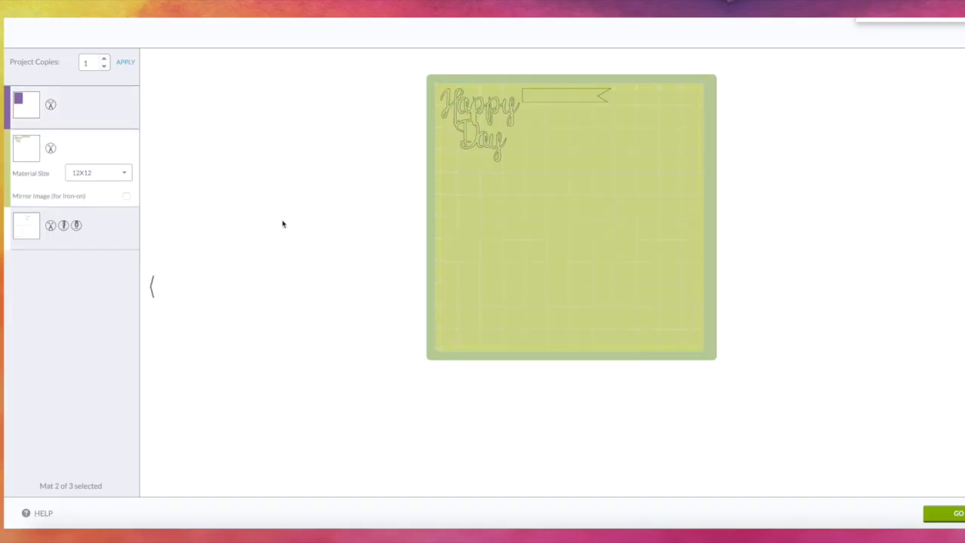
mouse_move(546, 103)
left_mouse_down()
mouse_move(506, 181)
mouse_move(464, 172)
mouse_move(515, 166)
mouse_move(548, 112)
left_mouse_up()
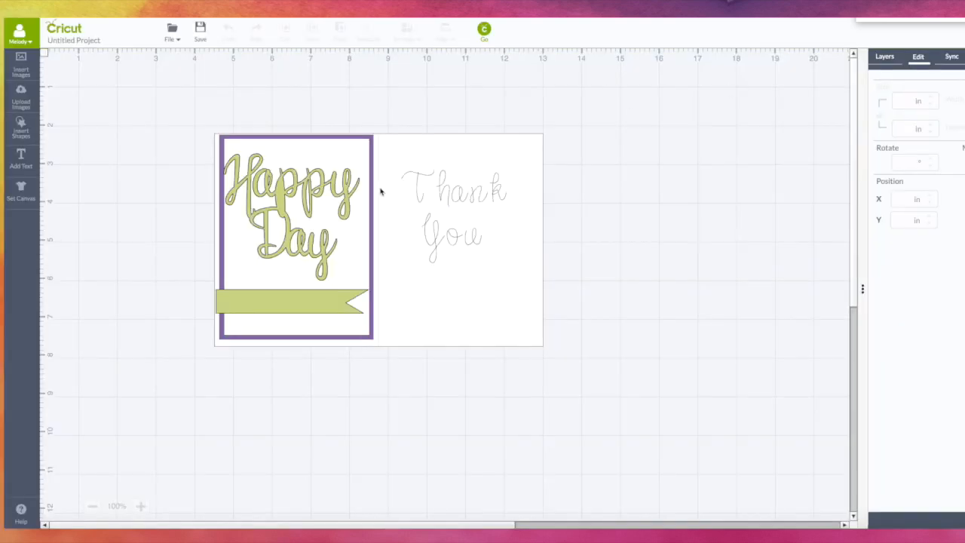
Recolor the "Happy Day" lettering with the teal Candy Crystal color.
left_click(341, 196)
left_click(885, 57)
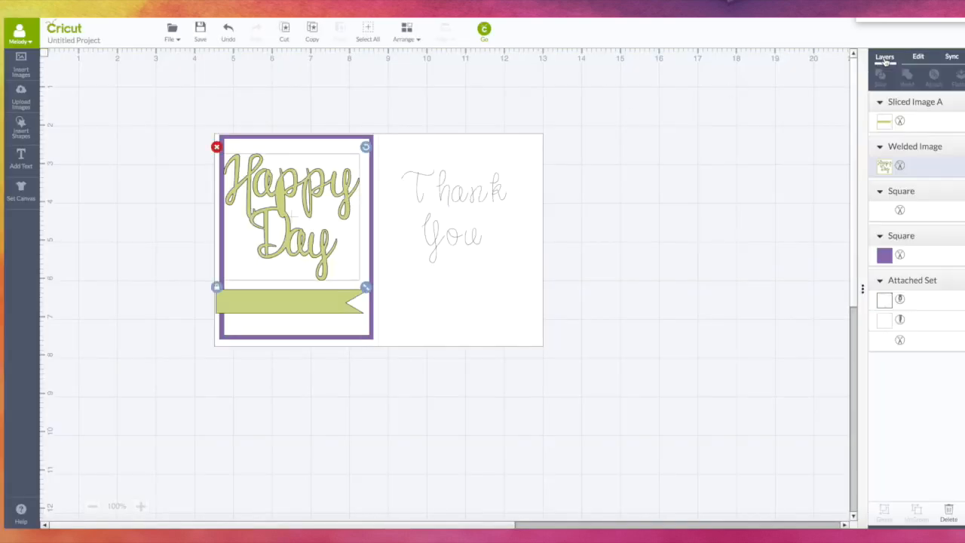
left_click(884, 165)
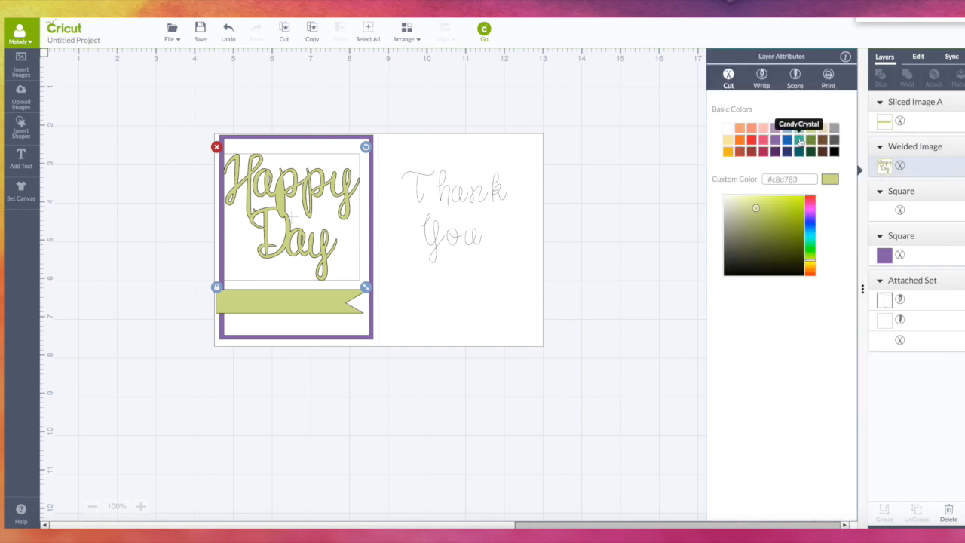
left_click(799, 139)
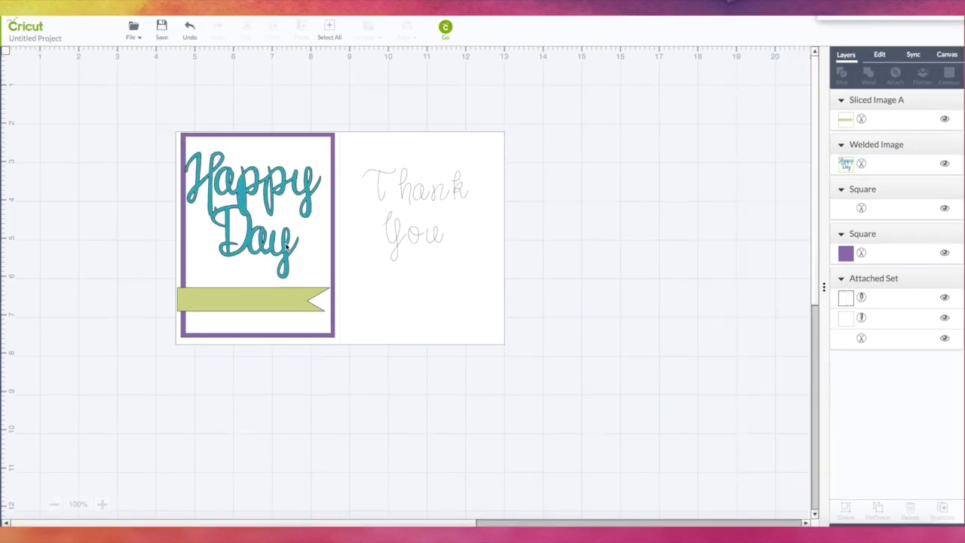
Sync the green banner's color to the teal lettering, and shift the lettering and banner slightly to fit the purple frame.
left_click(915, 59)
left_click_drag(848, 155, 846, 182)
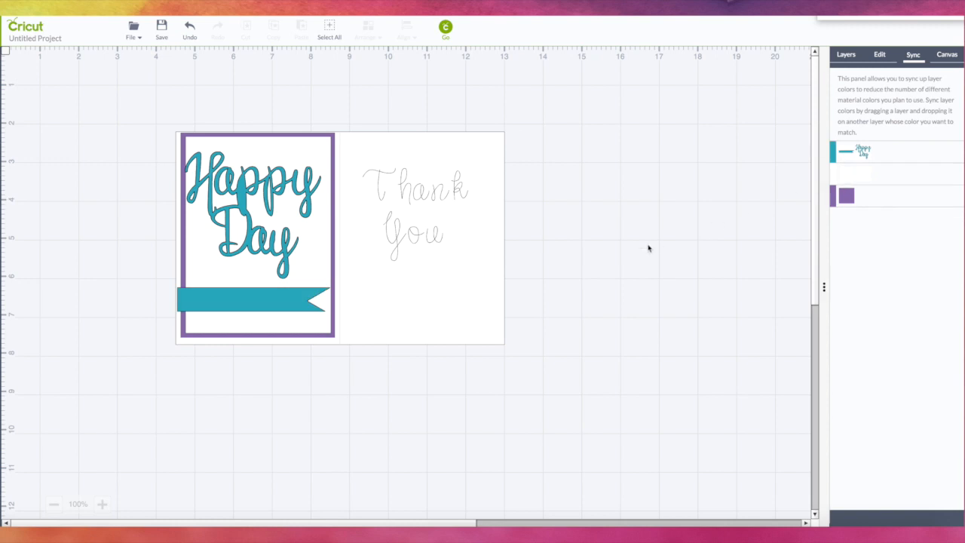
left_click_drag(314, 241, 317, 243)
left_click_drag(306, 294, 315, 291)
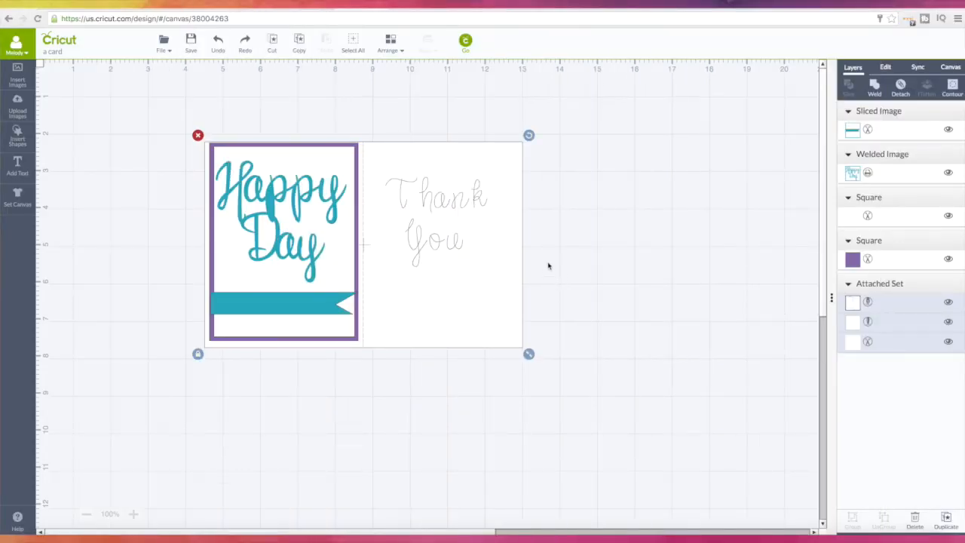
Copy the card project's web address so it can be shared.
left_click(235, 19)
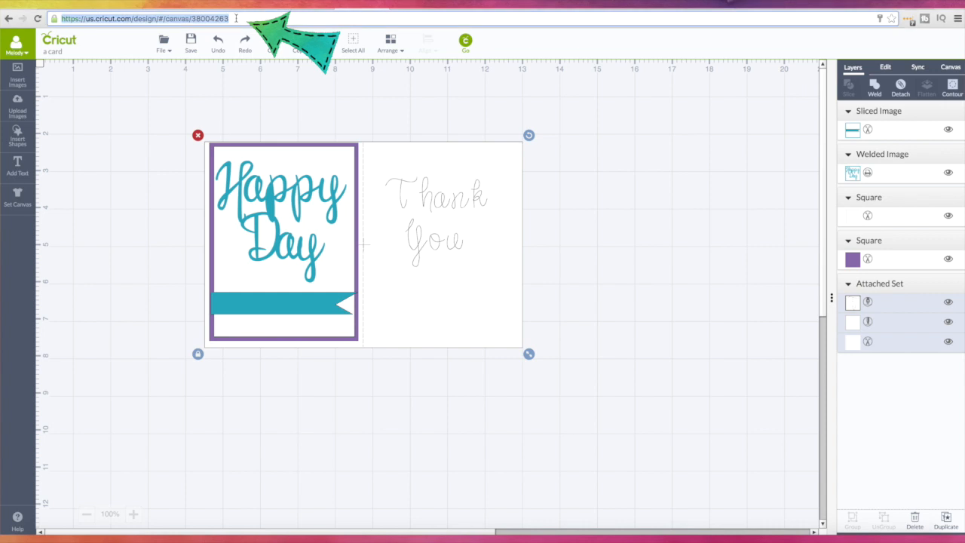
right_click(206, 17)
left_click(222, 31)
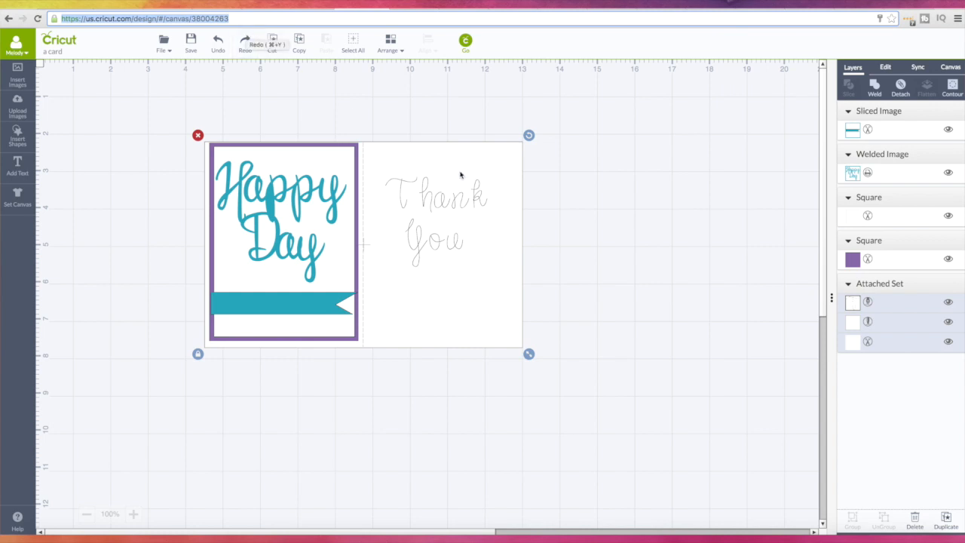
left_click(559, 178)
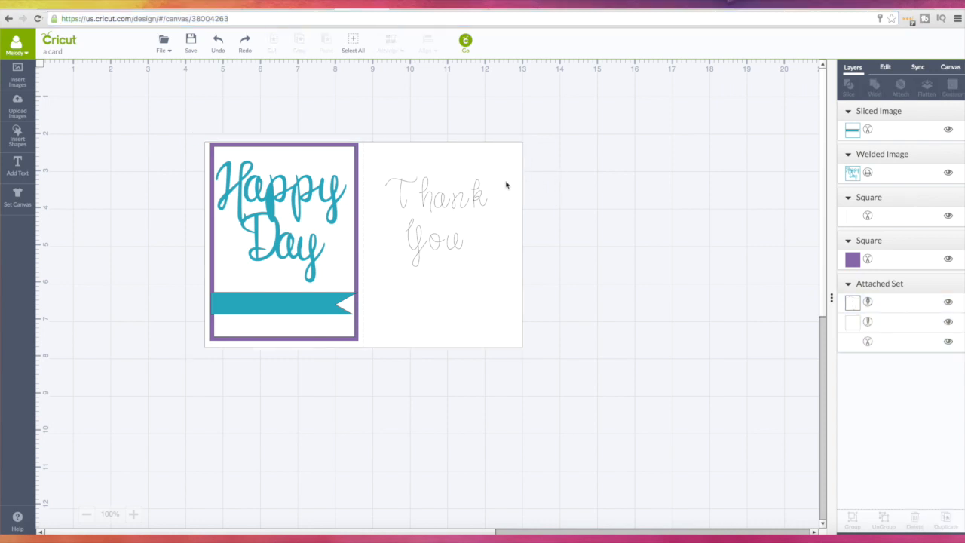
Detach the "Thank You" writing from the card base and shift it slightly right.
left_click(434, 206)
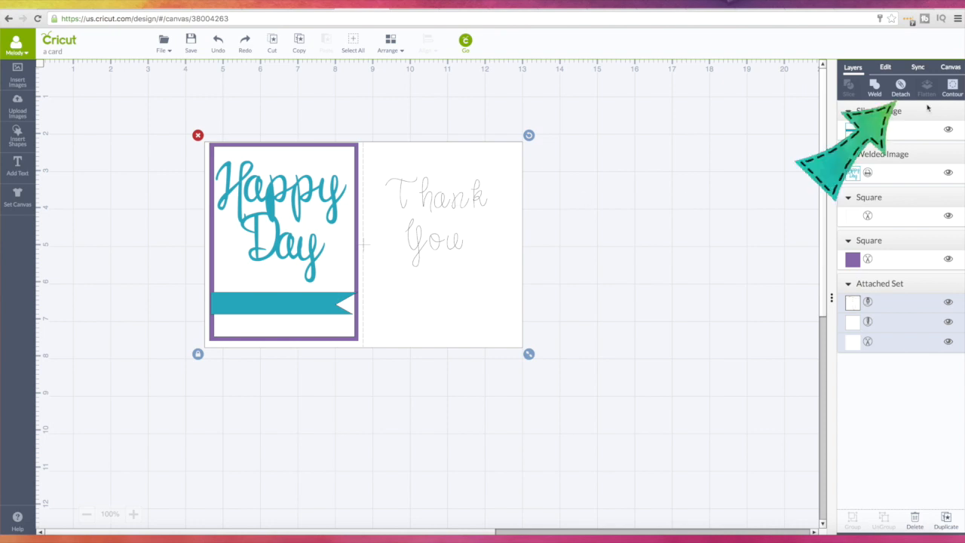
left_click(901, 88)
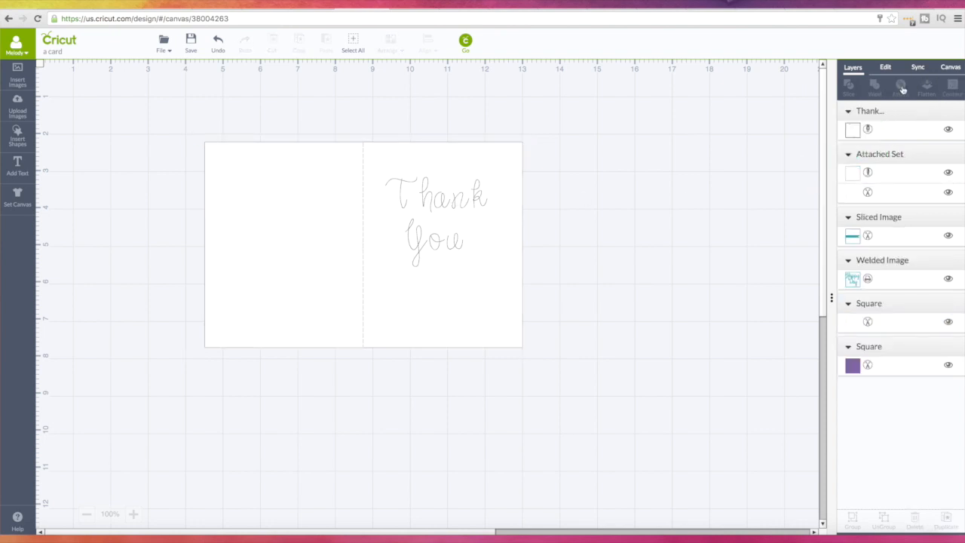
left_click_drag(407, 204, 416, 202)
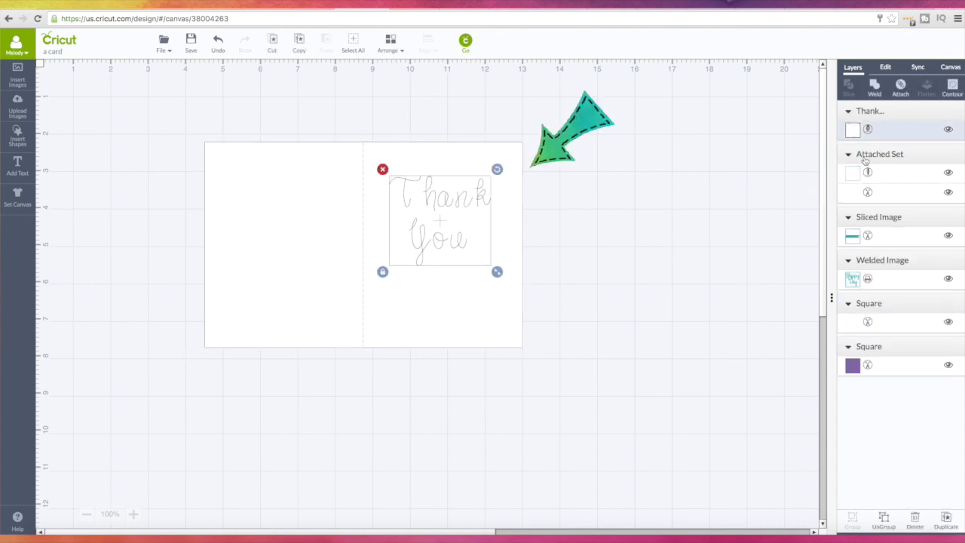
Replace the "Thank You" writing with "Celebrate" on the first line and "Every Moment" on the second.
left_click(887, 68)
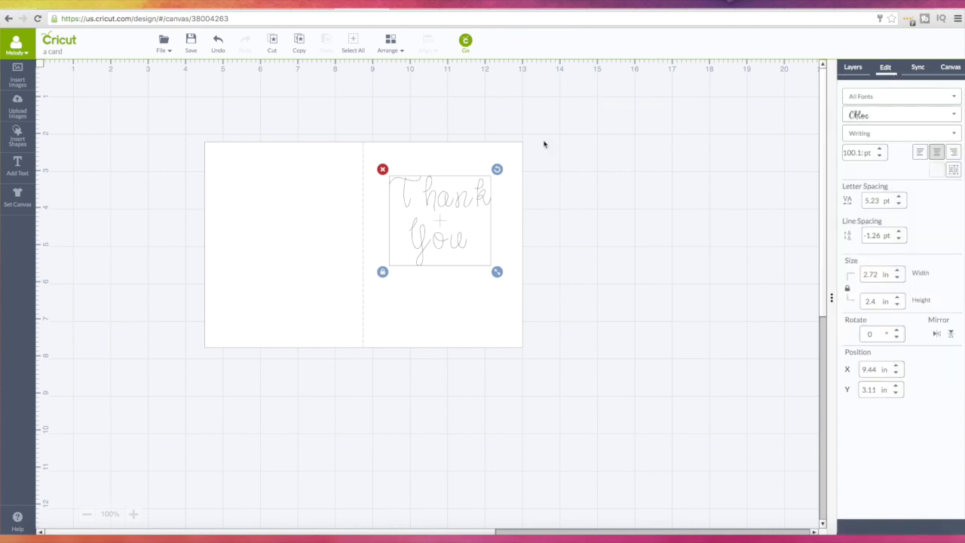
double_click(442, 209)
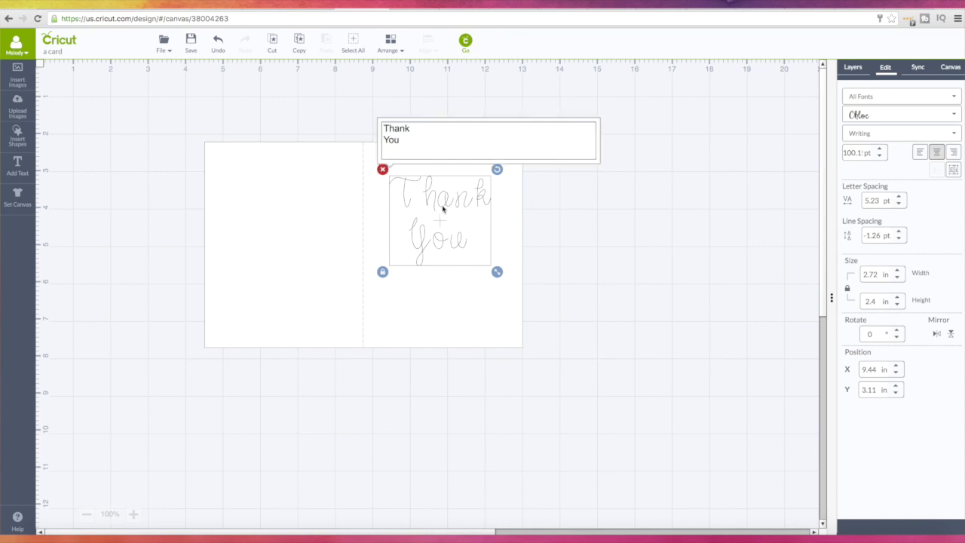
type("Cele")
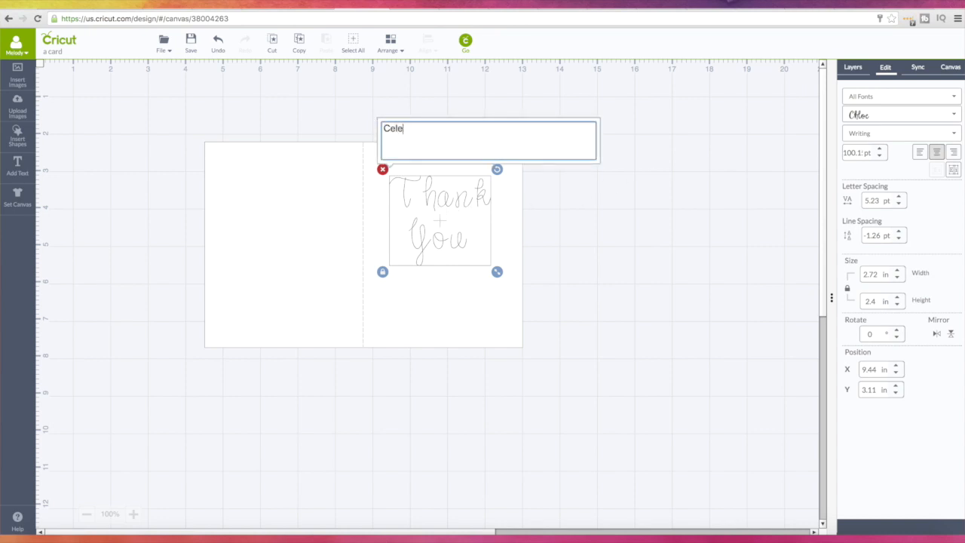
type("brate")
key("Return")
type("Every")
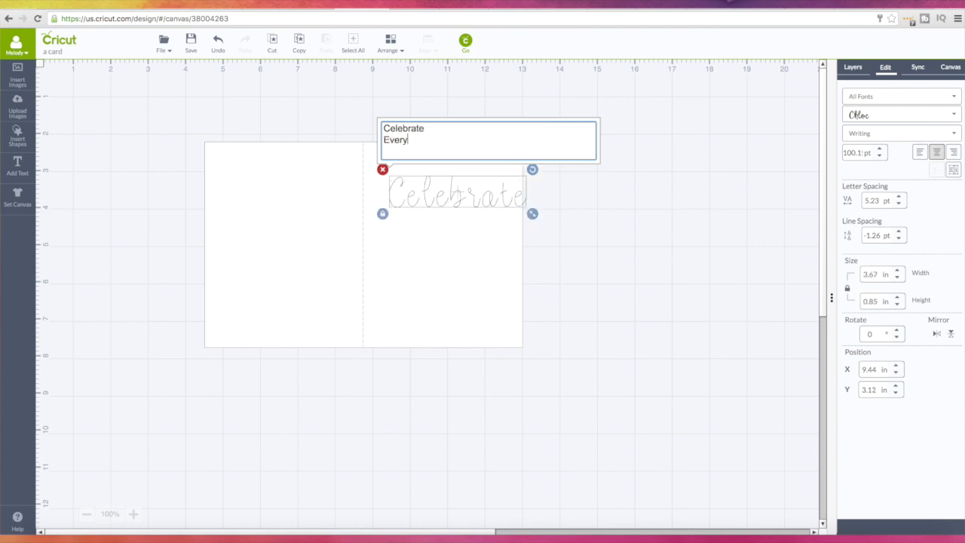
type(" Moment")
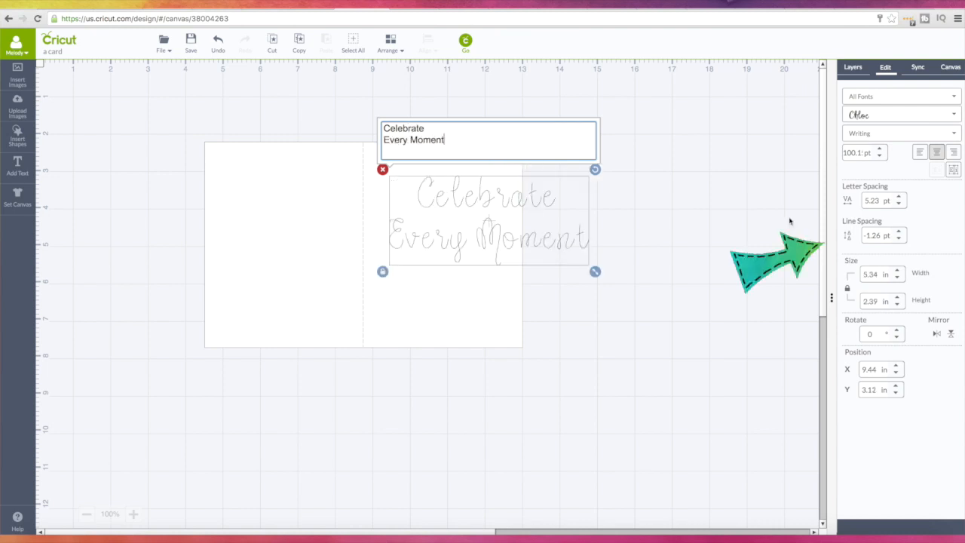
Tighten the new writing's line spacing to -2.26 pt, reduce its letter spacing below -0.77 pt, and shrink it to about 3.25 in wide.
left_click(899, 239)
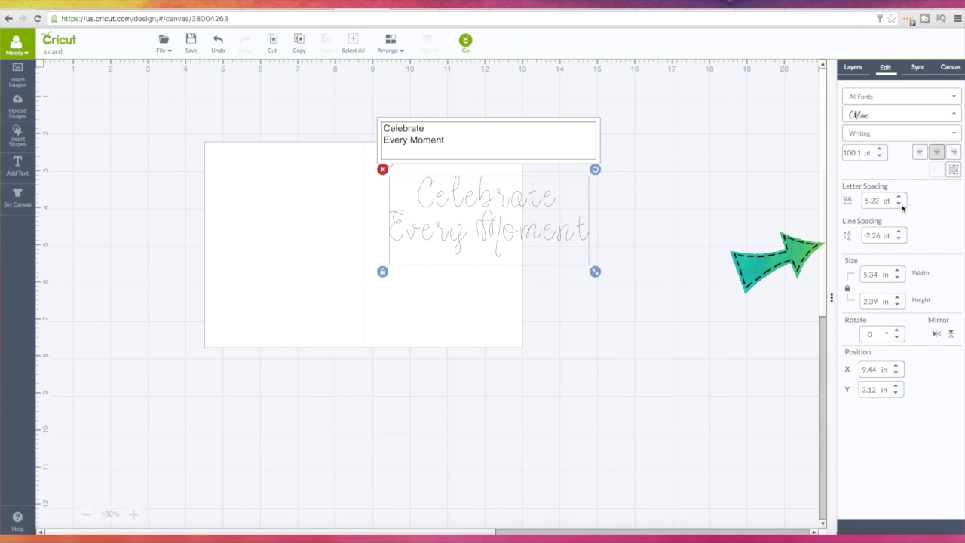
left_click(900, 205)
left_click(900, 205)
left_click(900, 205)
left_click(899, 203)
left_click(899, 204)
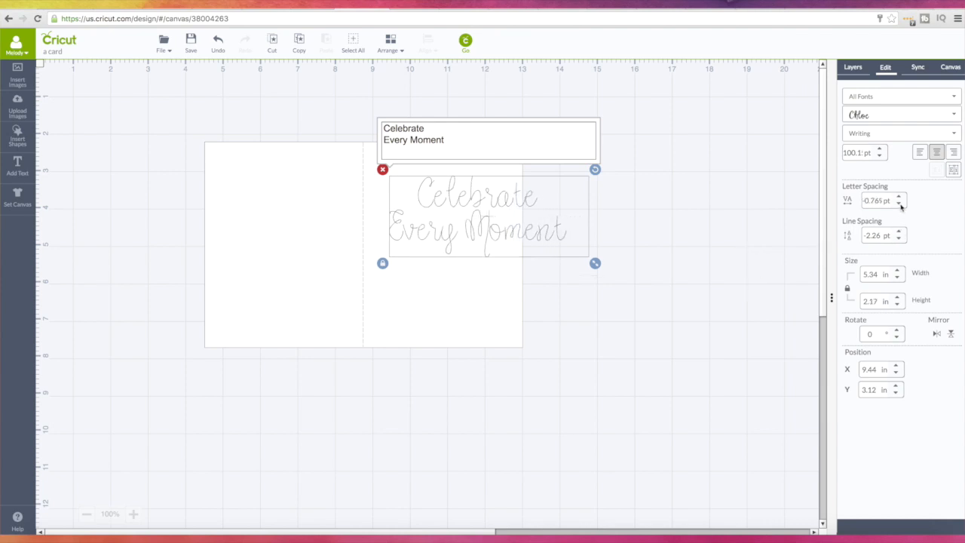
left_click(899, 203)
left_click(899, 203)
left_click(899, 203)
left_click(899, 203)
left_click_drag(554, 264, 505, 220)
left_click(541, 235)
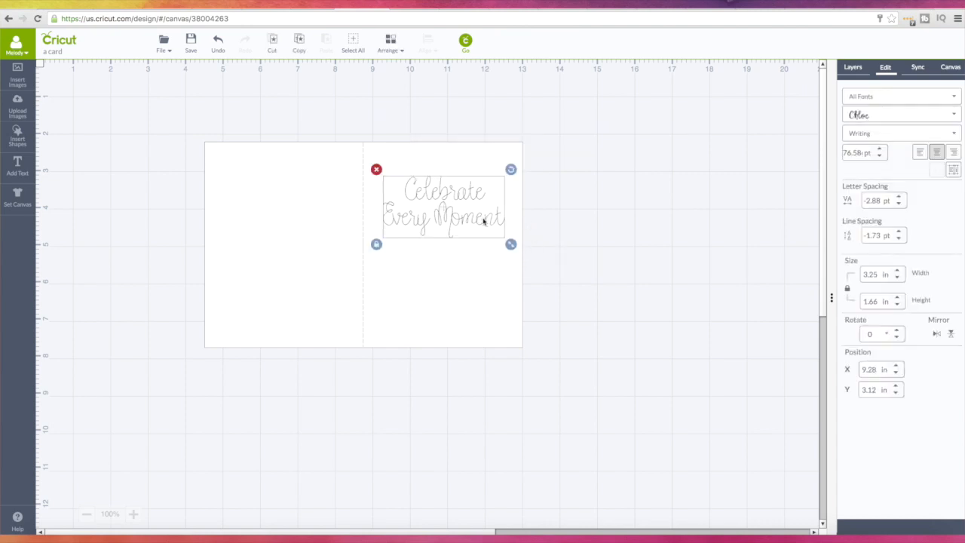
Attach the "Celebrate Every Moment" writing to the scored card base.
left_click(495, 151, "shift")
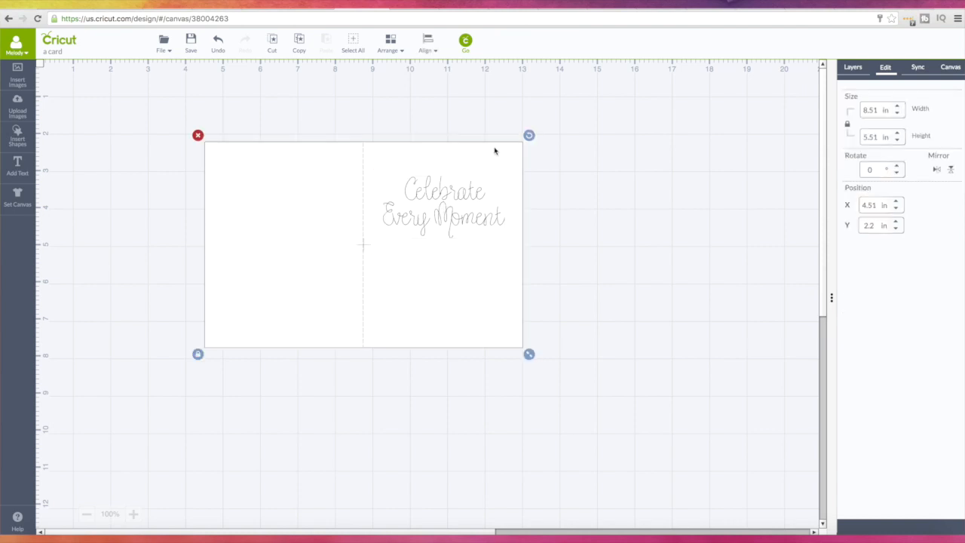
left_click(853, 67)
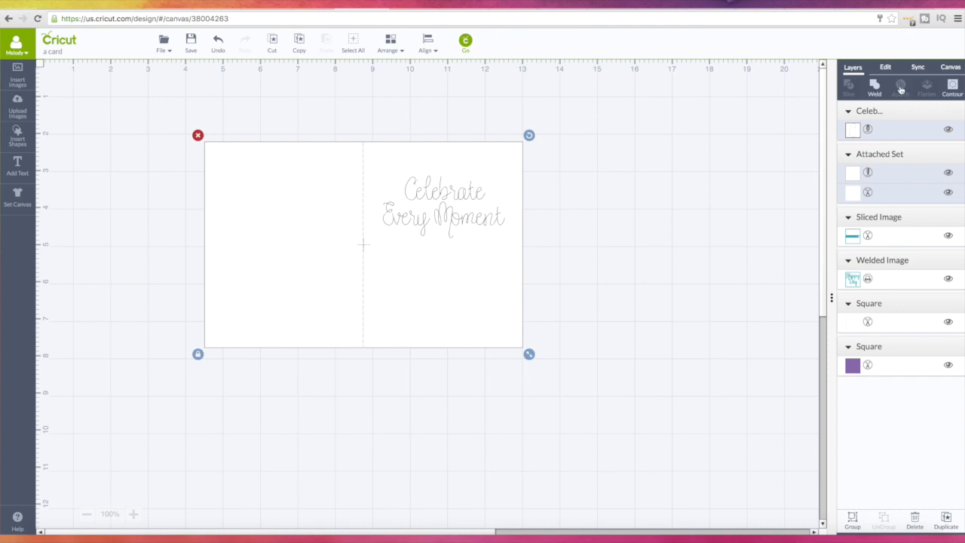
left_click(901, 87)
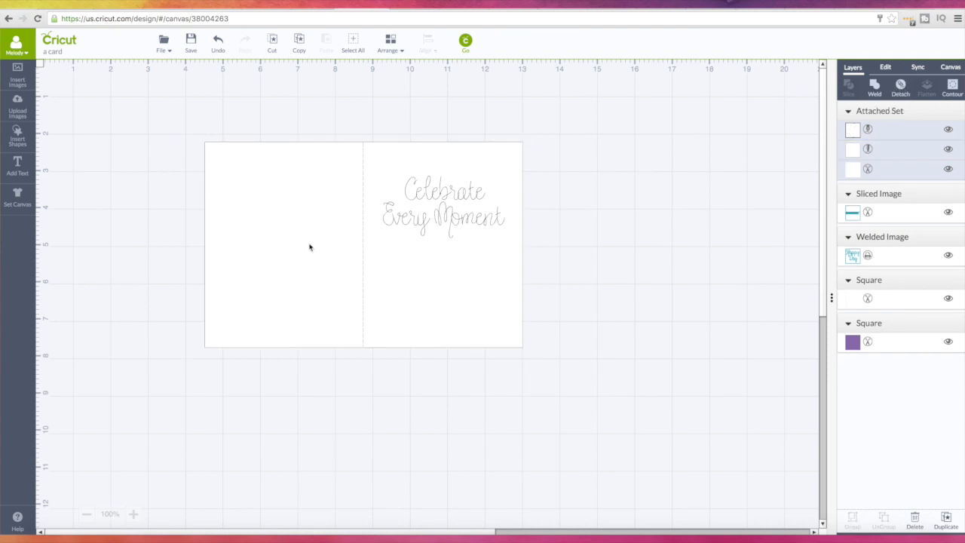
Send the attached card base to the back, behind the front panels, lettering and banner.
left_click(390, 159)
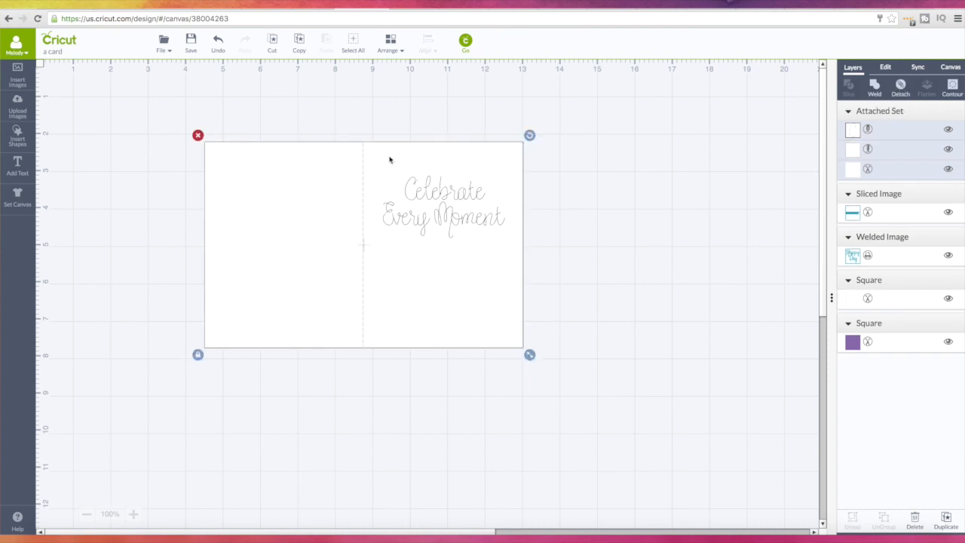
left_click(391, 44)
left_click(381, 76)
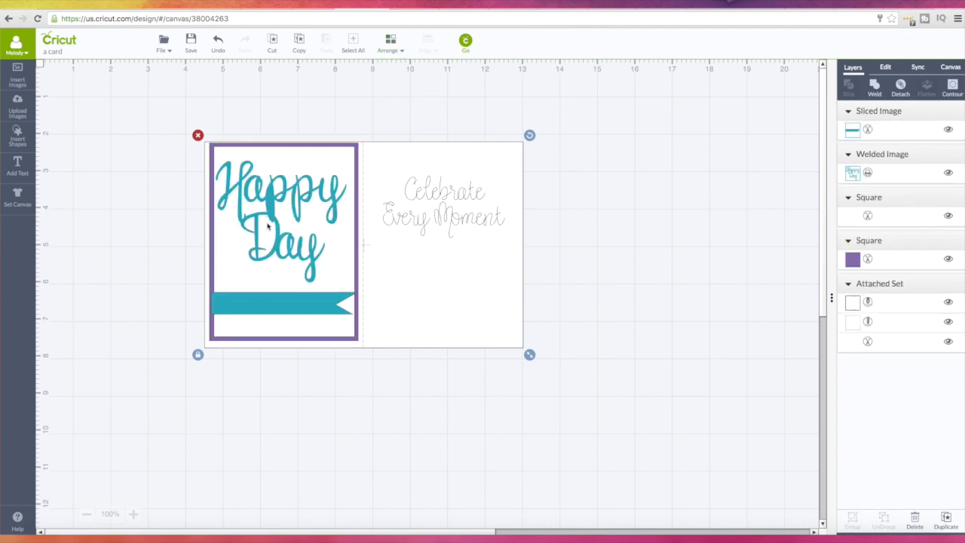
left_click(560, 213)
Change the purple square to a print layer filled with the uploaded pink-orange bokeh pattern.
left_click(846, 254)
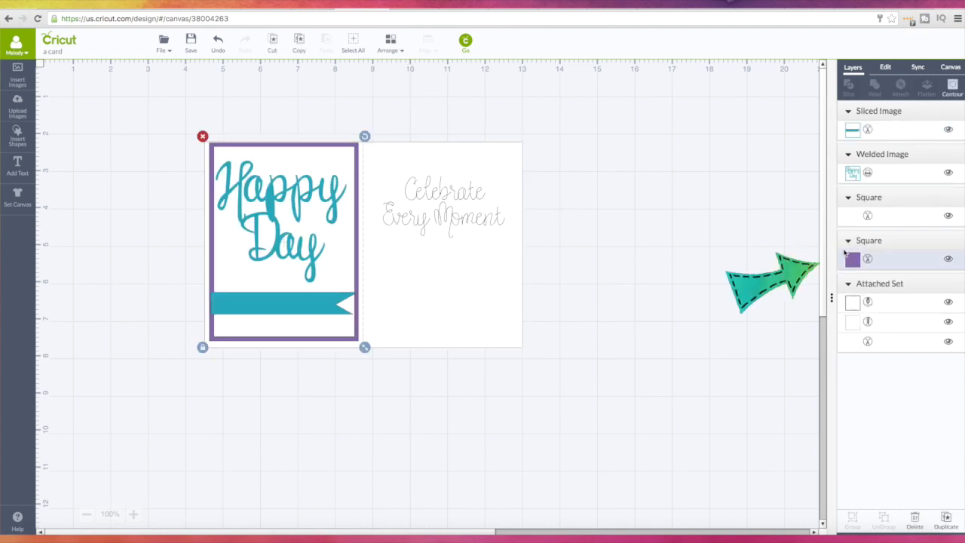
left_click(852, 261)
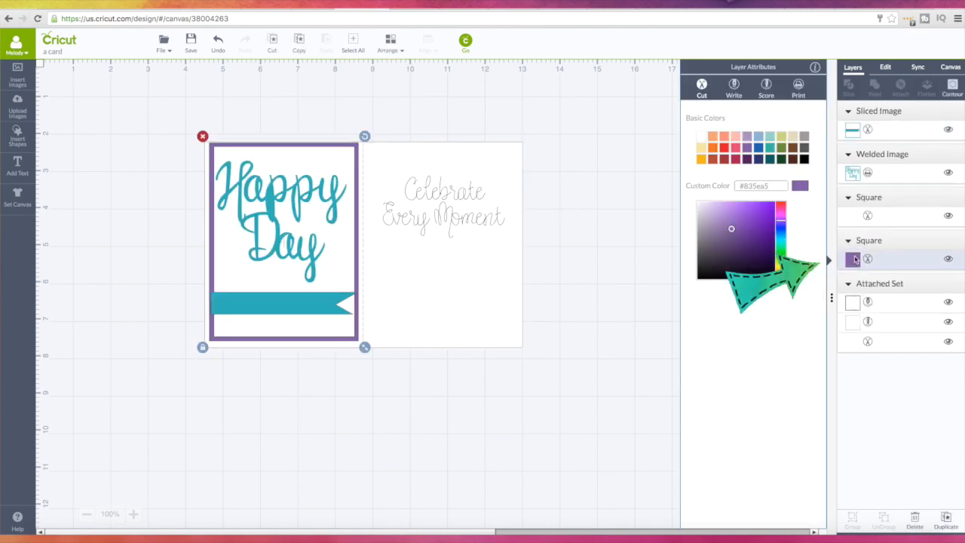
left_click(798, 85)
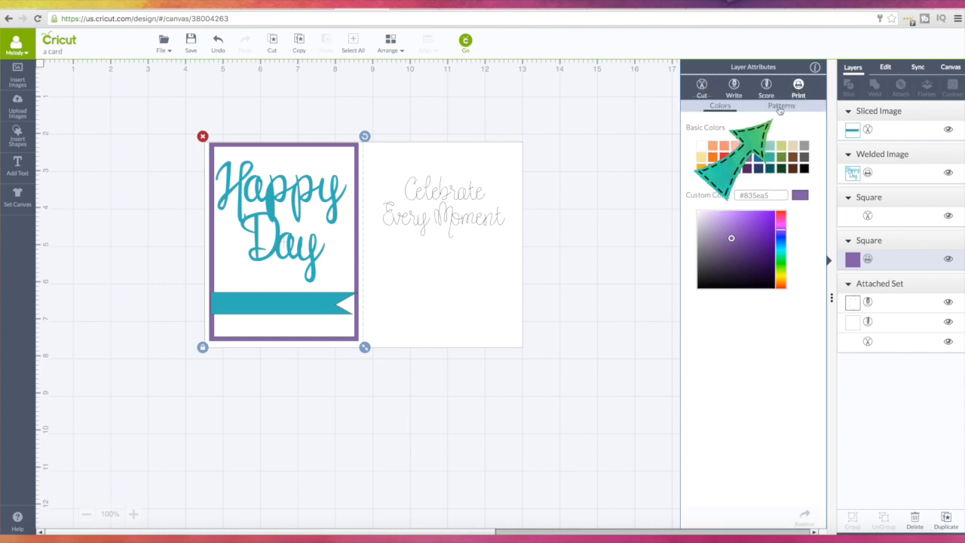
left_click(781, 107)
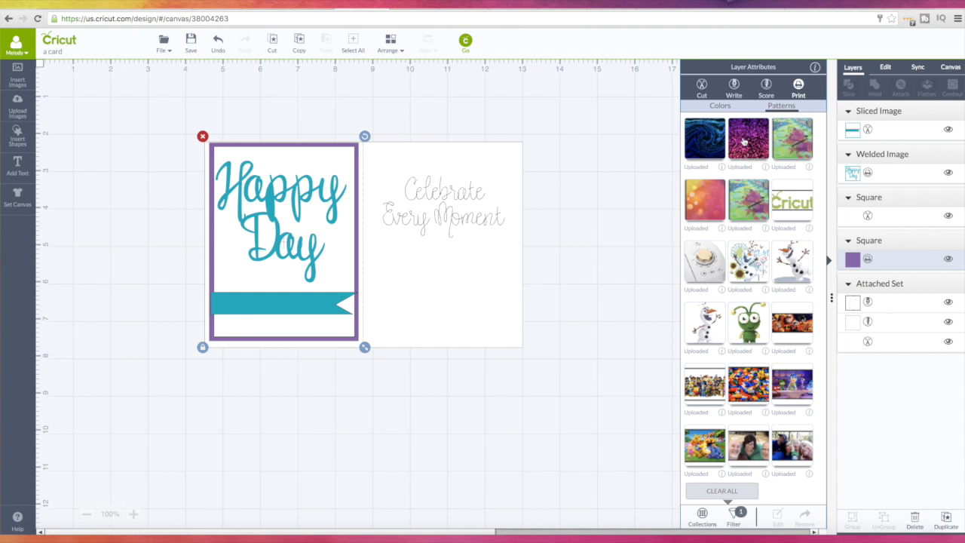
left_click(707, 202)
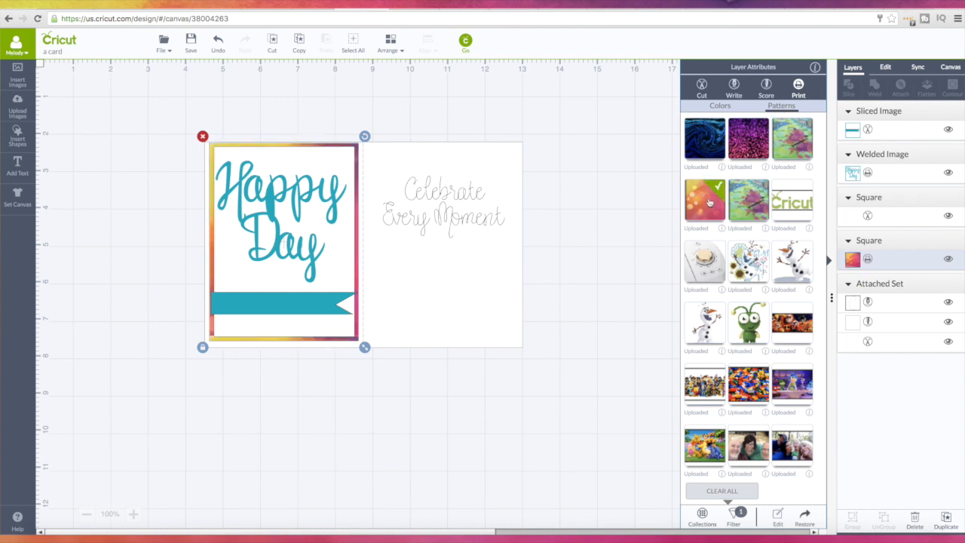
Fill the "Happy Day" lettering with the same uploaded pink-orange bokeh pattern.
left_click(300, 202)
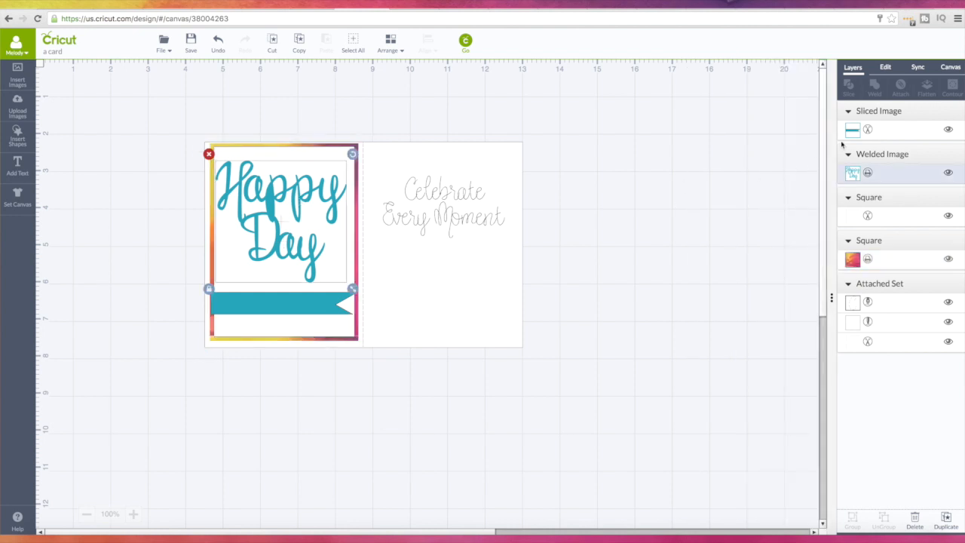
left_click(860, 176)
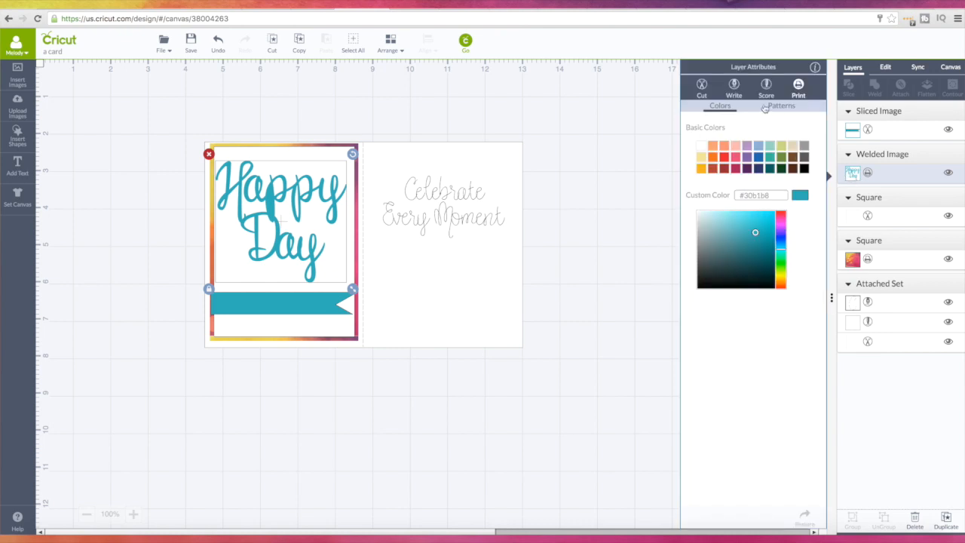
left_click(791, 108)
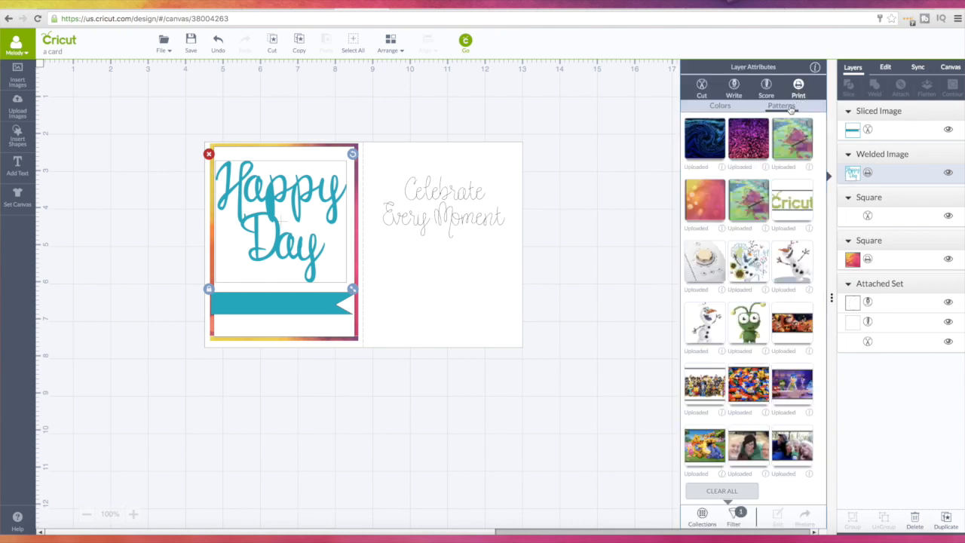
left_click(705, 206)
Change the banner to a print layer with the pink-orange bokeh pattern and set the pattern's scale to 35%.
left_click(853, 130)
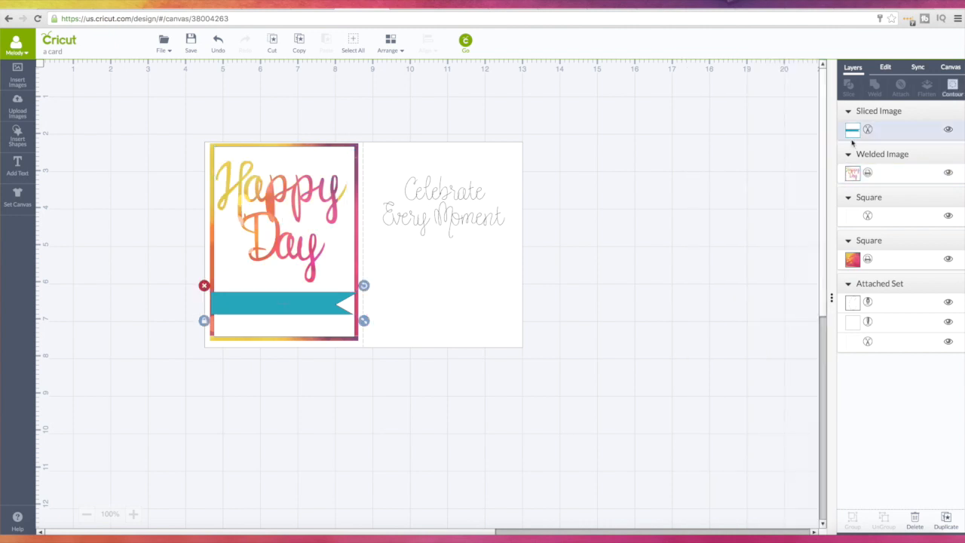
left_click(800, 90)
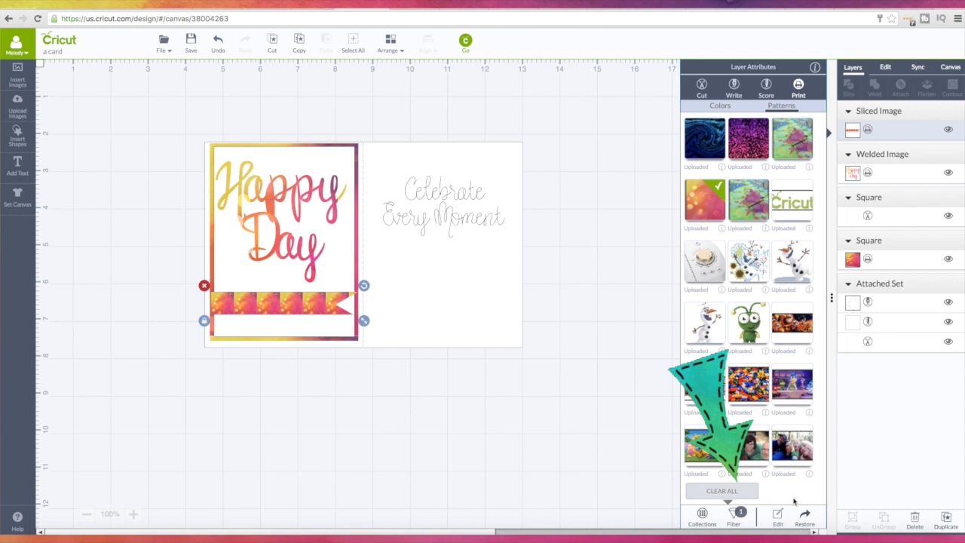
left_click(778, 519)
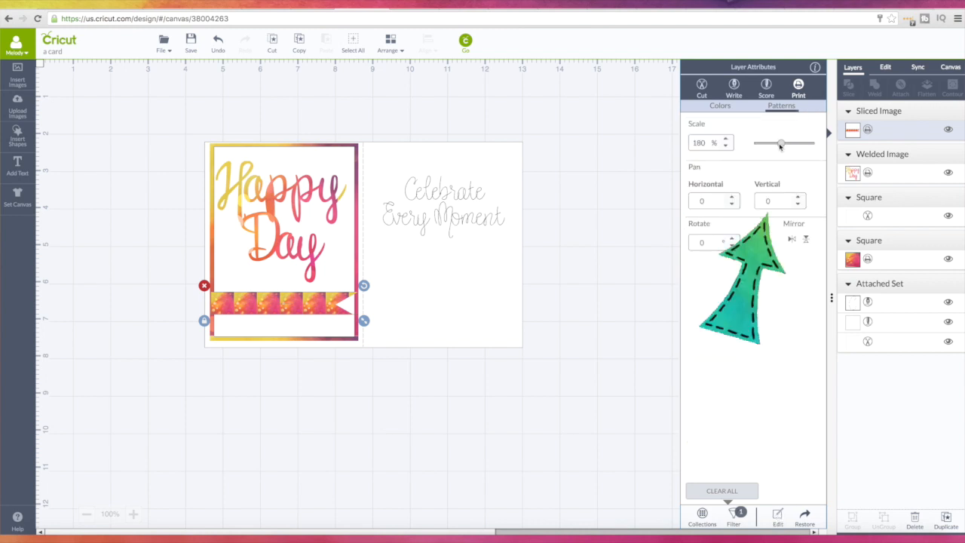
left_click_drag(781, 145, 761, 146)
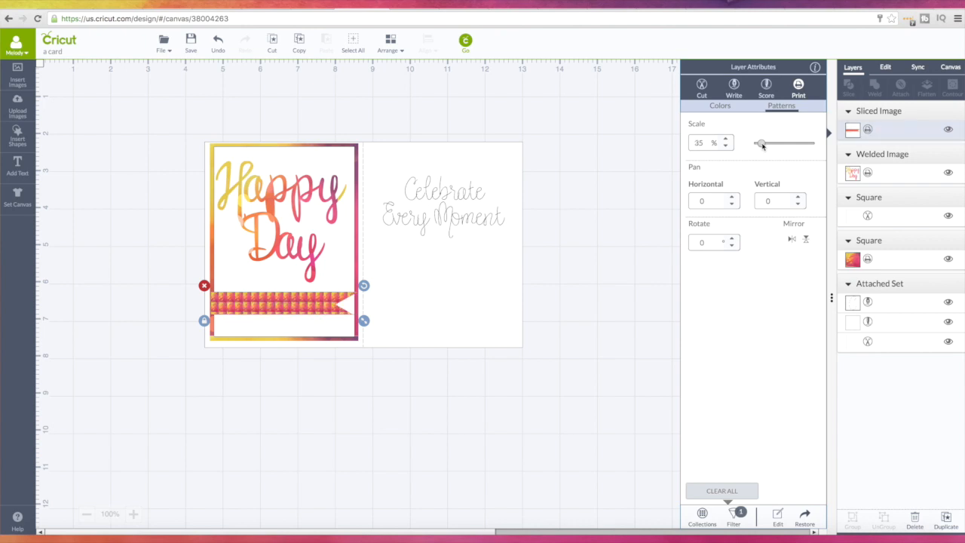
left_click(499, 159)
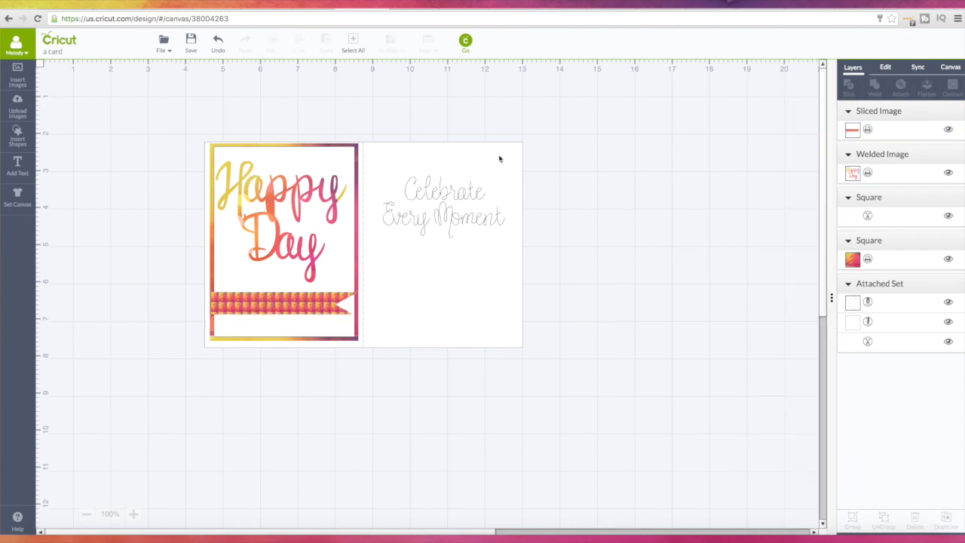
Open the mat preview and examine the layout of the two print mats and the cut, score and write mat.
left_click(467, 42)
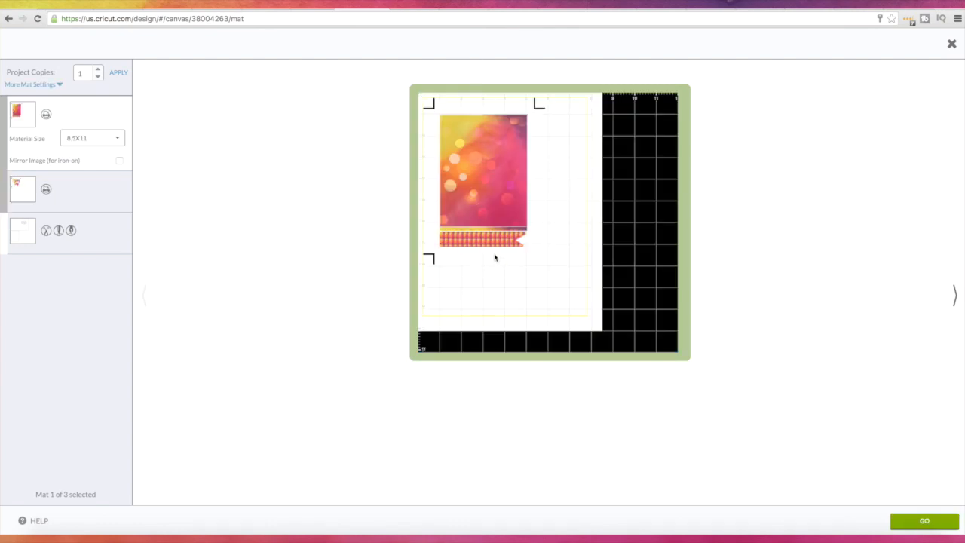
left_click(93, 193)
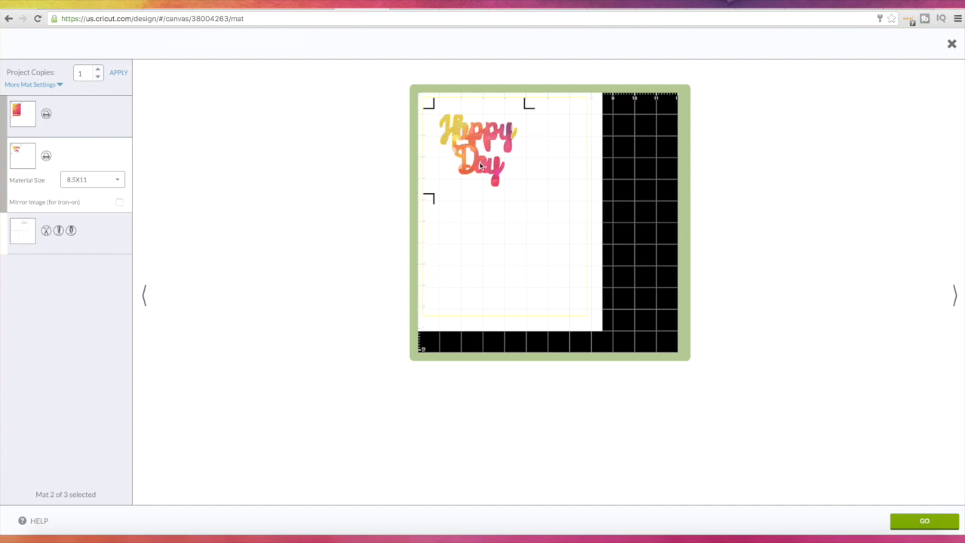
left_click(90, 232)
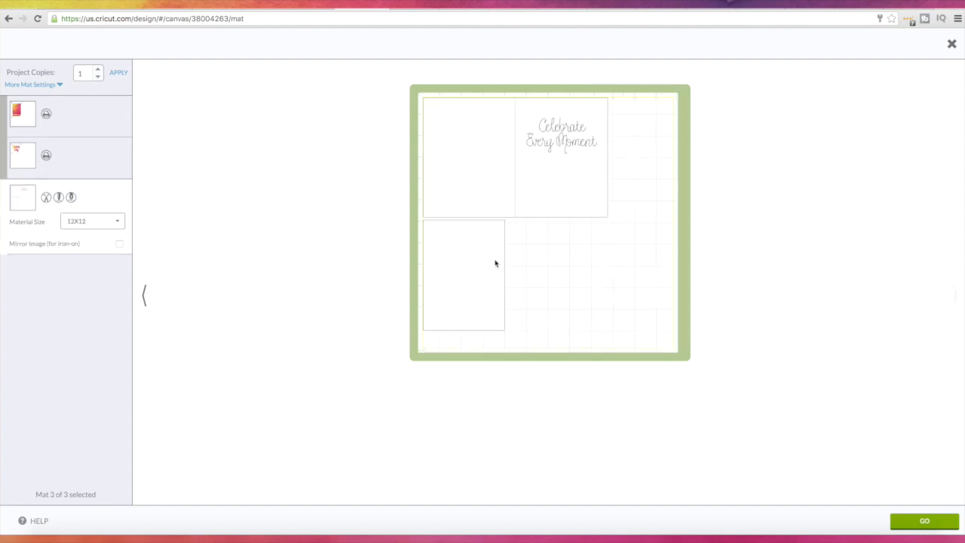